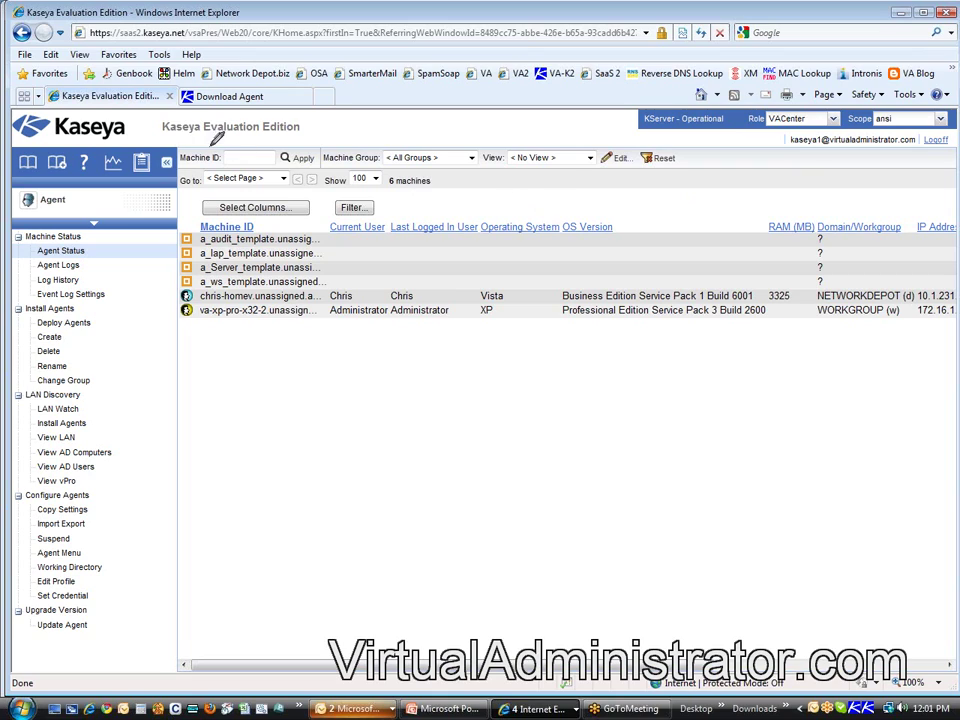
Circle the machine filter bar and number its Machine ID, Machine Group and View filters 1 to 3, and erase the drawings.
mouse_move(185, 135)
mouse_down()
mouse_move(665, 136)
mouse_move(545, 168)
mouse_move(247, 170)
mouse_move(167, 146)
mouse_move(260, 150)
mouse_up()
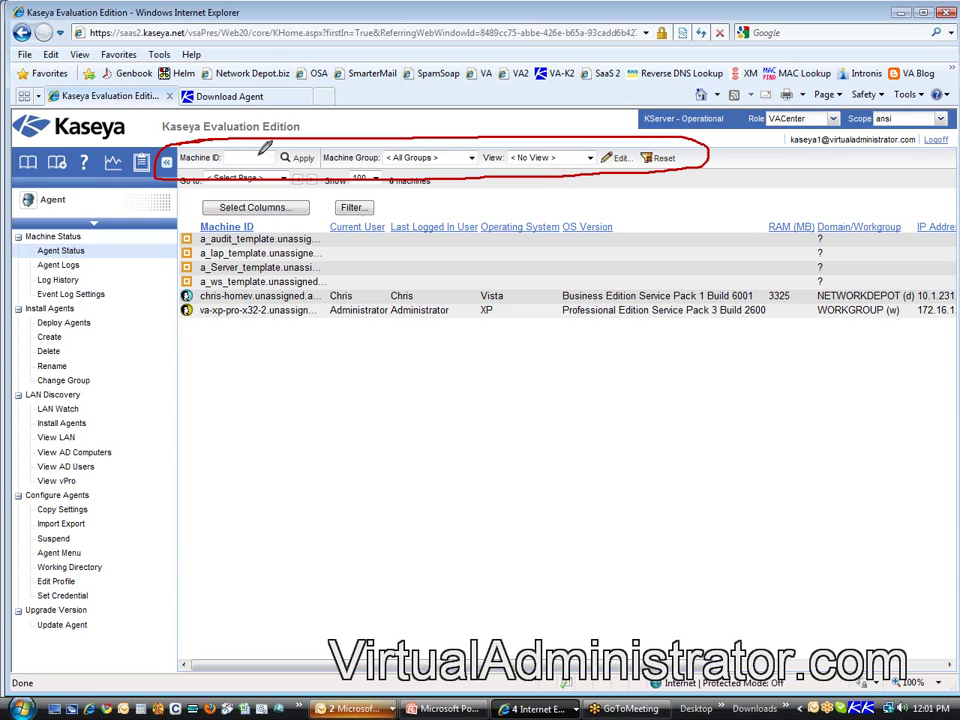
drag(247, 146, 247, 166)
mouse_move(420, 150)
mouse_down()
mouse_move(428, 165)
mouse_move(448, 165)
mouse_up()
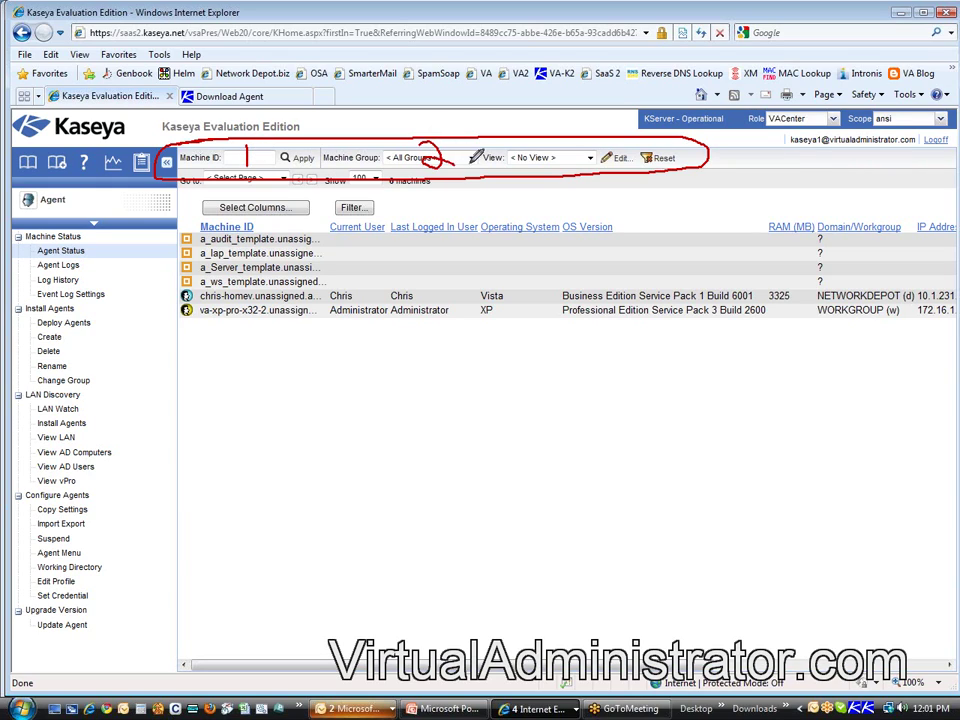
mouse_move(543, 146)
mouse_down()
mouse_move(557, 151)
mouse_move(538, 170)
mouse_up()
right_click(410, 376)
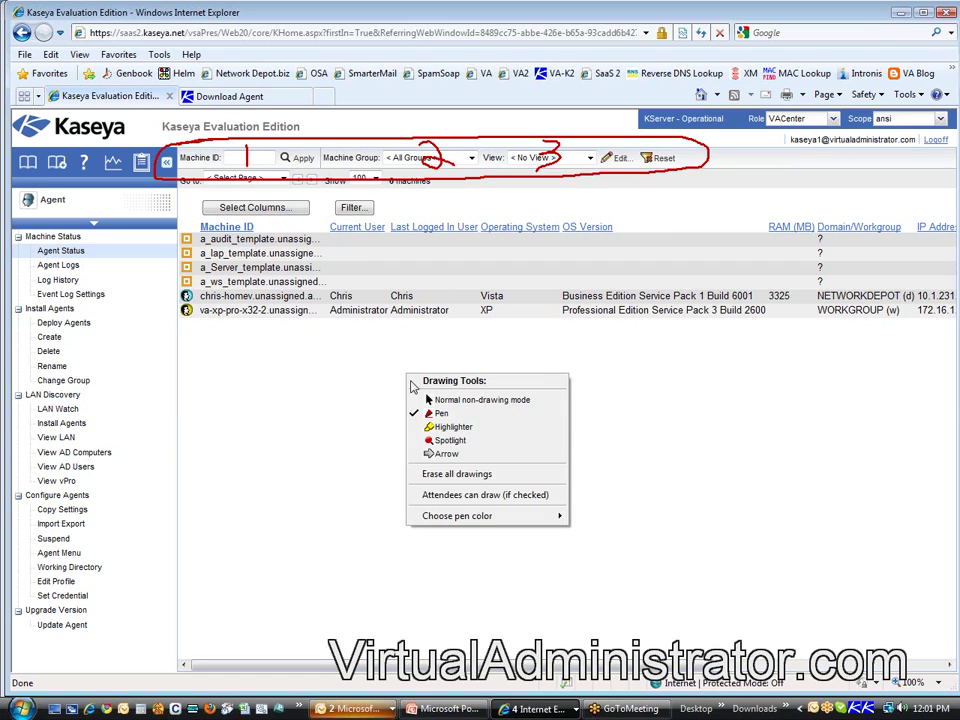
click(460, 473)
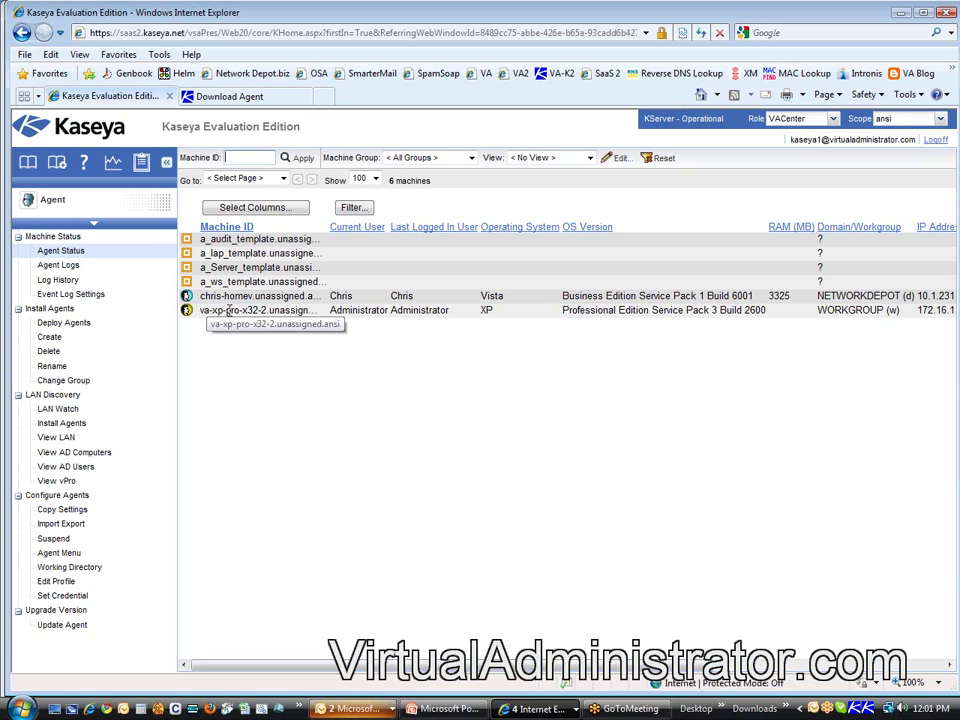
Copy va-xp-pro-x32 from the machine list into the Machine ID filter and apply it.
drag(200, 310, 258, 310)
key(ctrl+c)
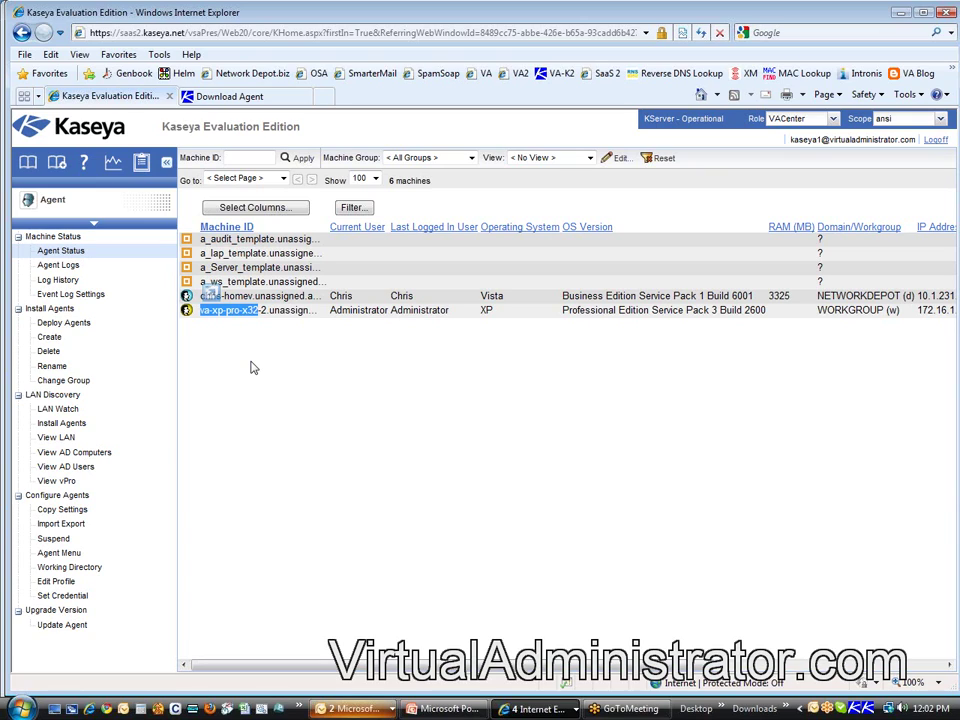
click(242, 157)
key(ctrl+v)
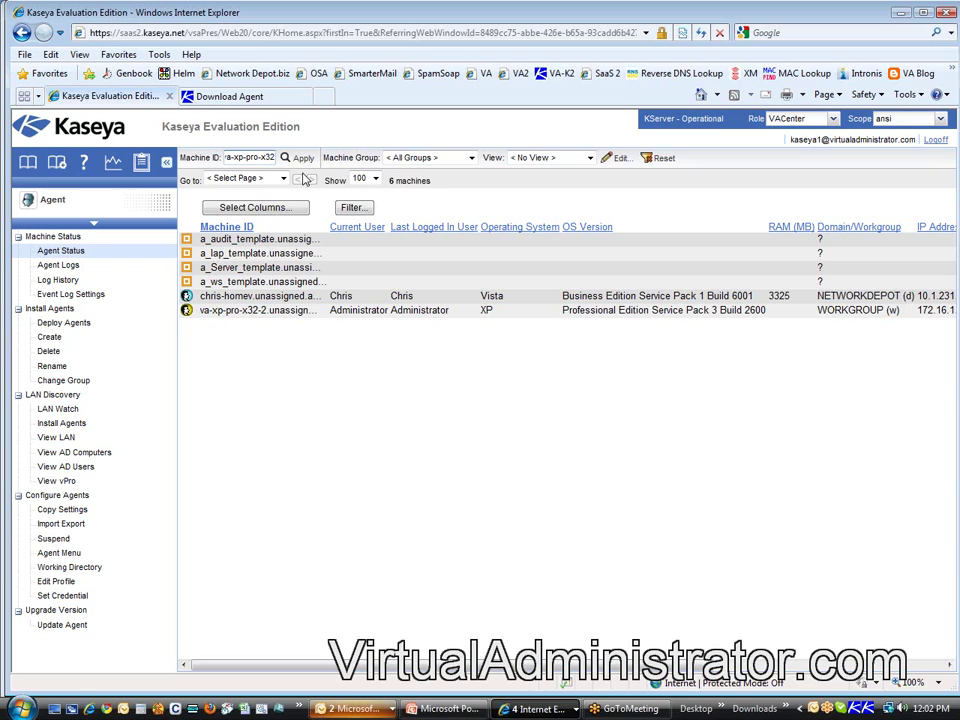
key(Return)
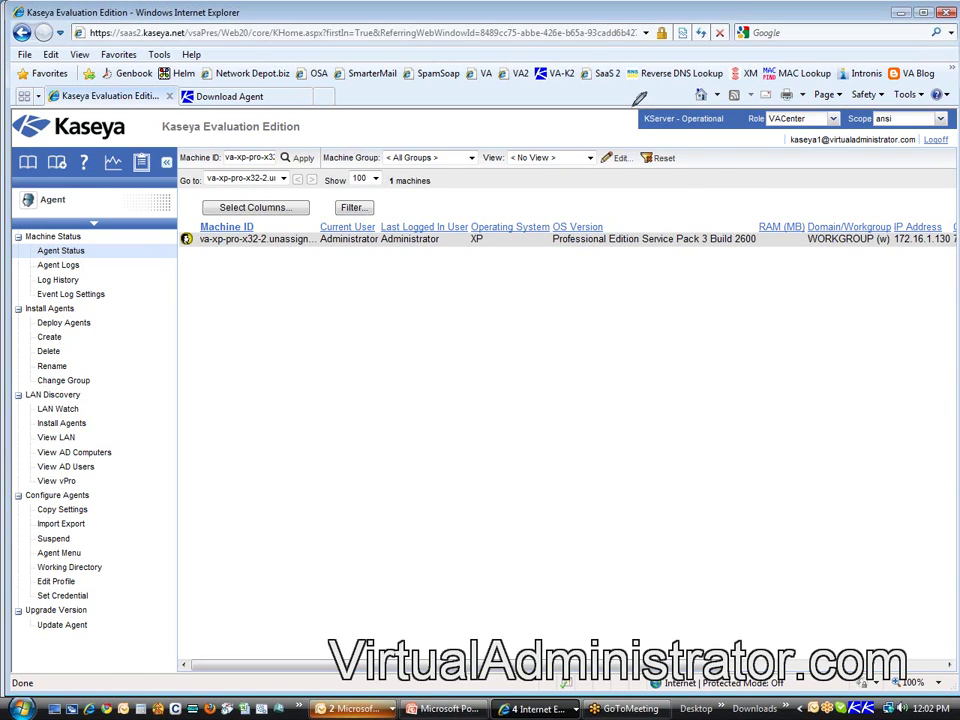
Draw an arrow to the filter bar, circle the bar and the filtered machine, and erase the drawings.
mouse_move(672, 82)
mouse_down()
mouse_move(550, 70)
mouse_move(468, 126)
mouse_up()
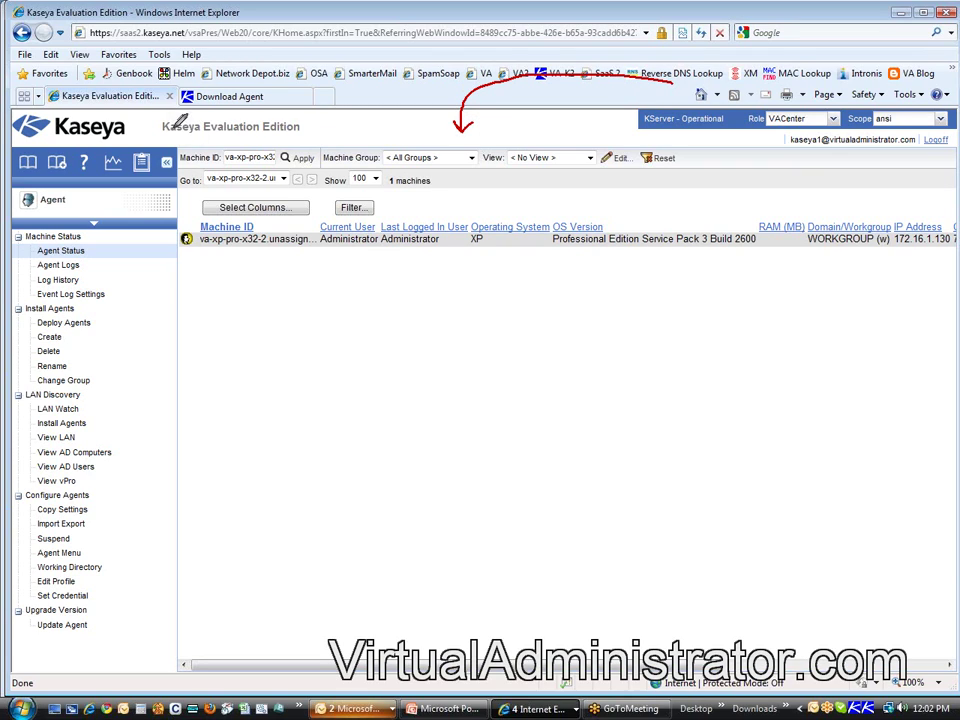
mouse_move(165, 126)
mouse_down()
mouse_move(179, 158)
mouse_move(321, 167)
mouse_move(461, 135)
mouse_move(140, 137)
mouse_up()
mouse_move(232, 215)
mouse_down()
mouse_move(180, 245)
mouse_move(306, 274)
mouse_move(350, 235)
mouse_up()
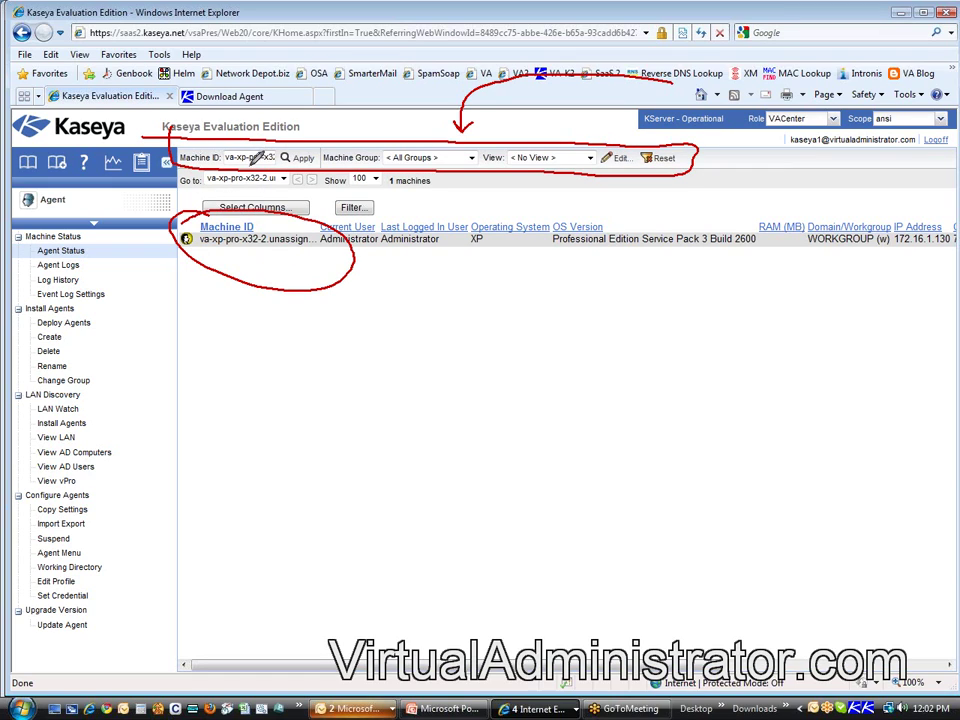
right_click(456, 354)
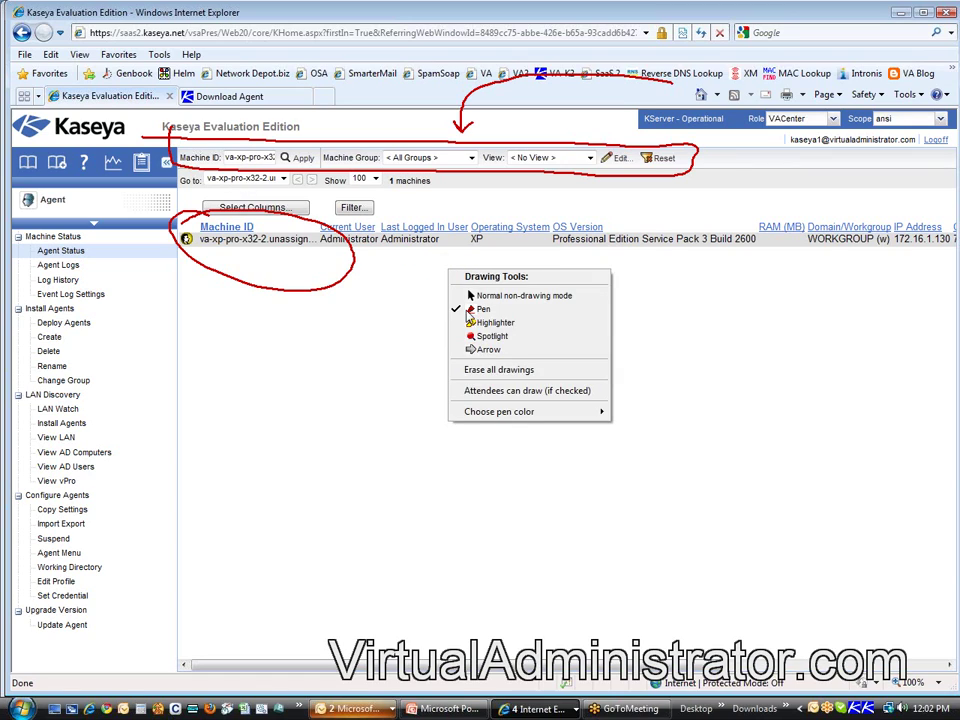
click(493, 377)
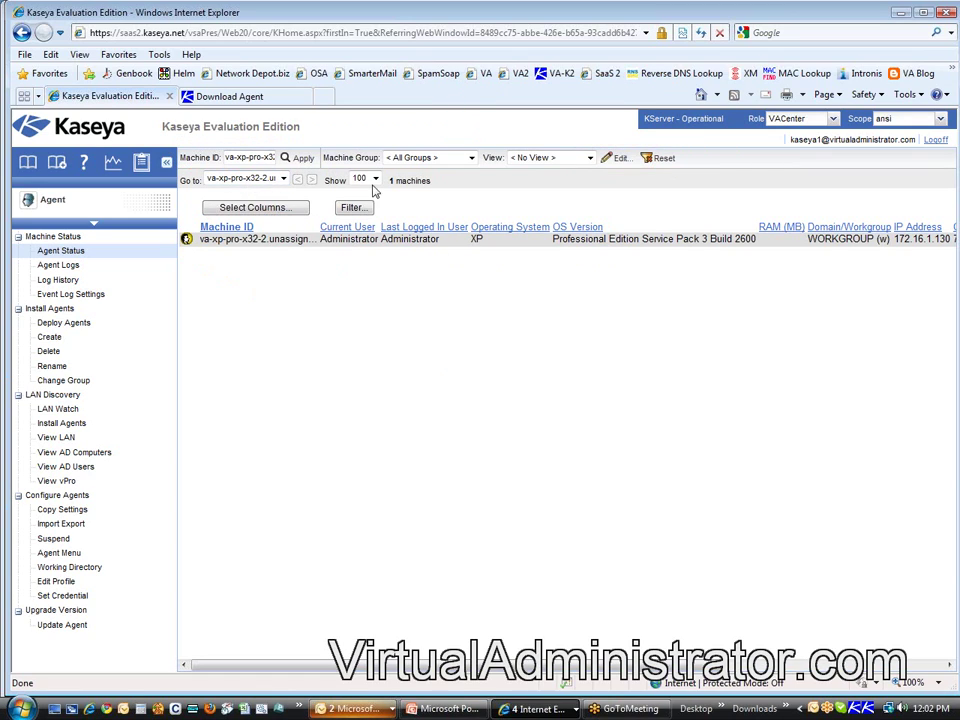
Open the Monitor module's Assign Monitoring page with the machine filter still applied and select all listed machines.
drag(386, 184, 453, 192)
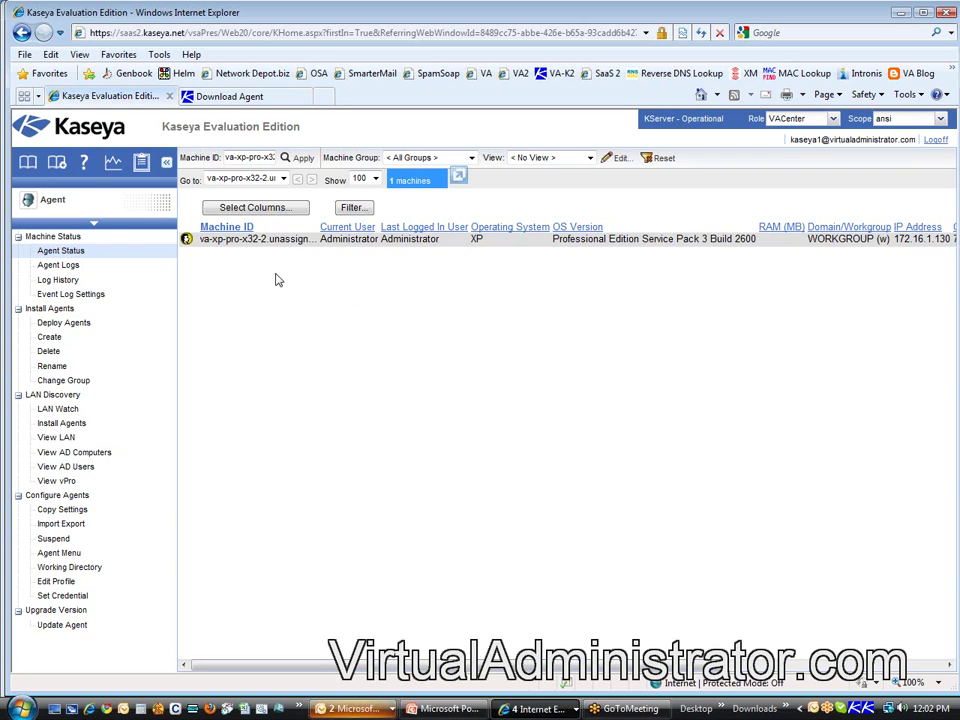
click(52, 199)
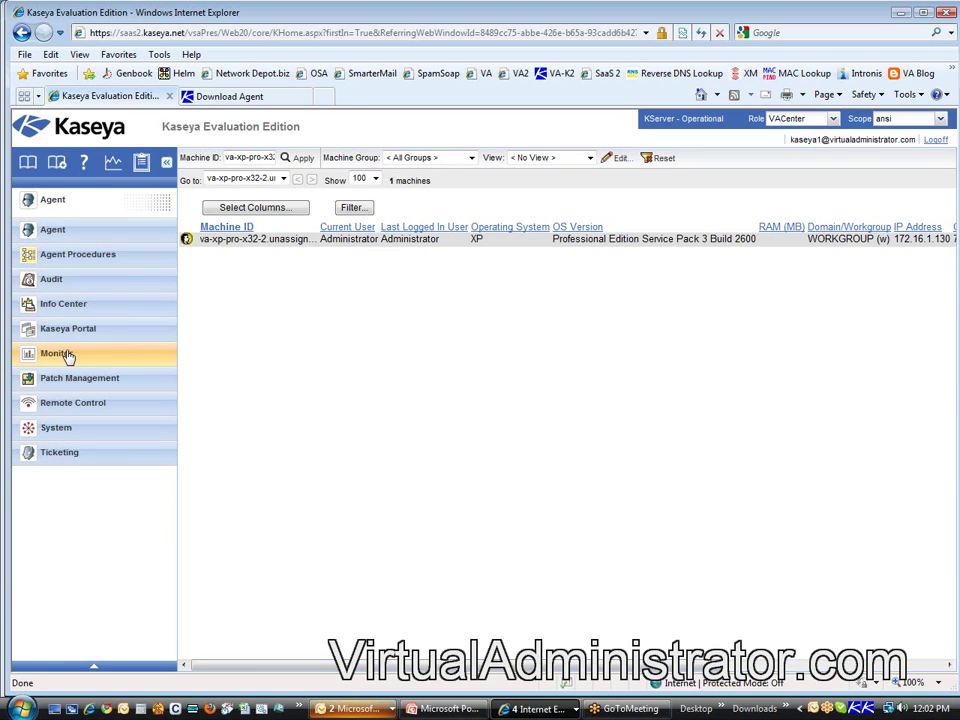
click(67, 356)
click(77, 470)
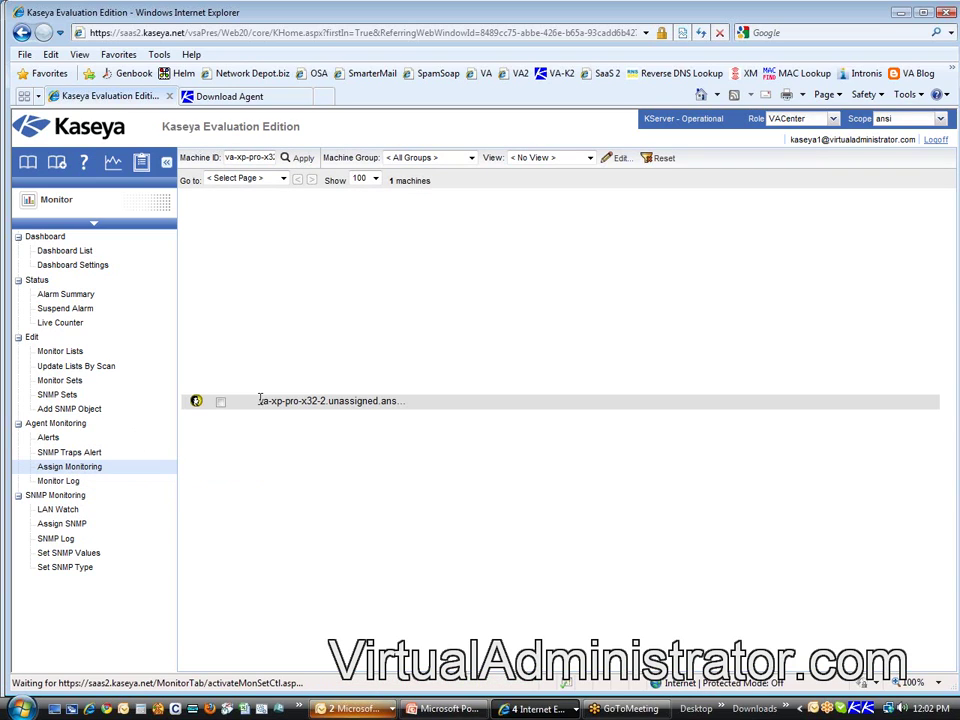
drag(260, 400, 430, 405)
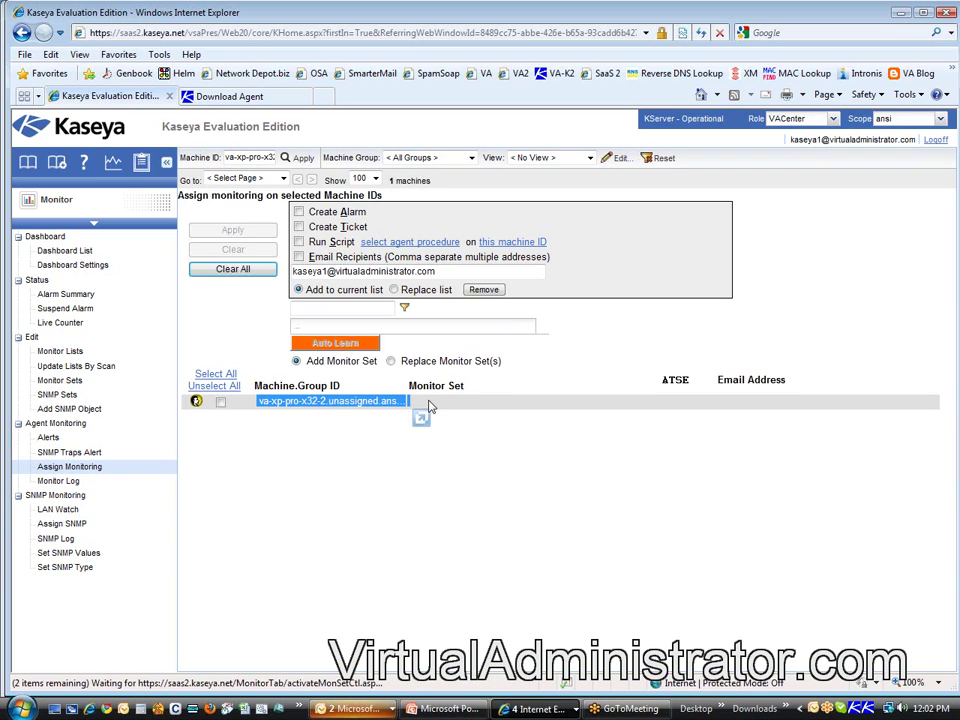
drag(430, 405, 424, 216)
click(216, 374)
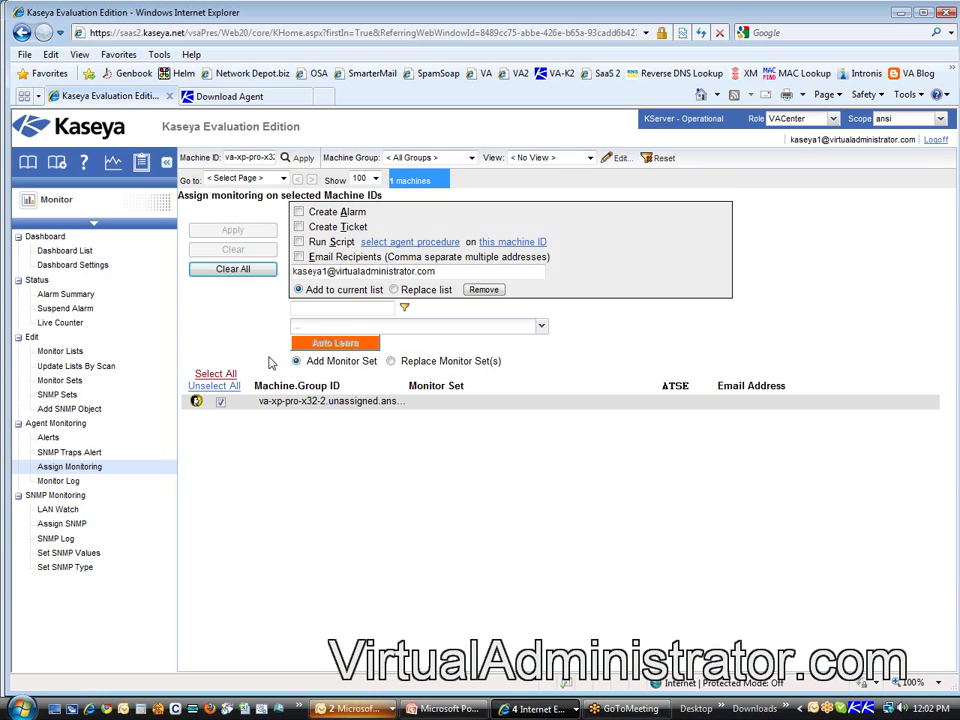
click(415, 193)
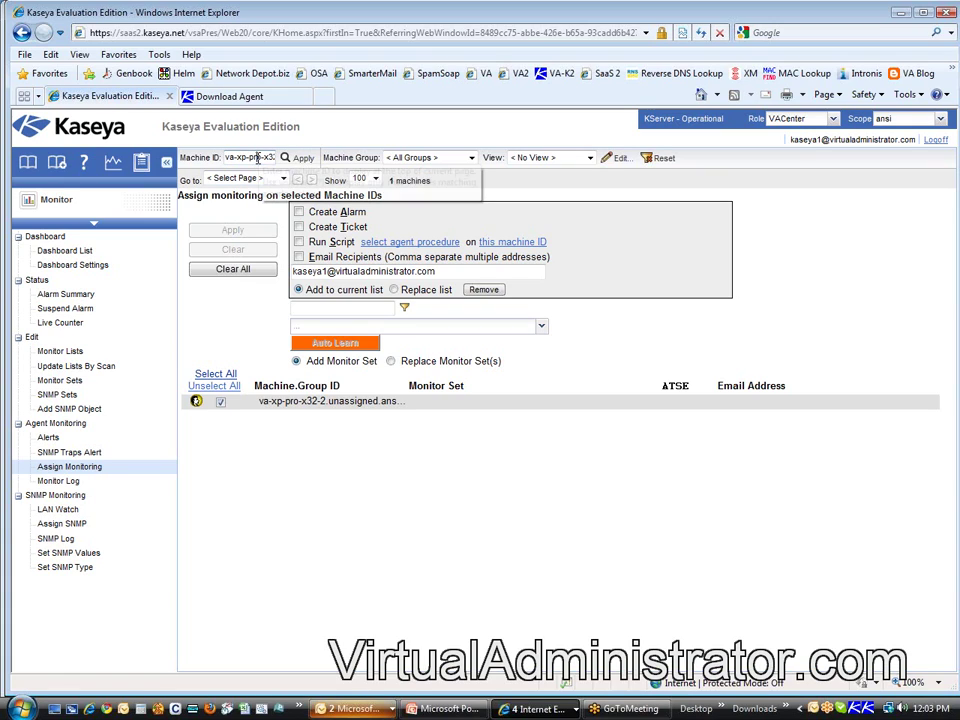
Replace the Machine ID filter with 1 and apply it.
double_click(257, 158)
key(BackSpace)
text(1)
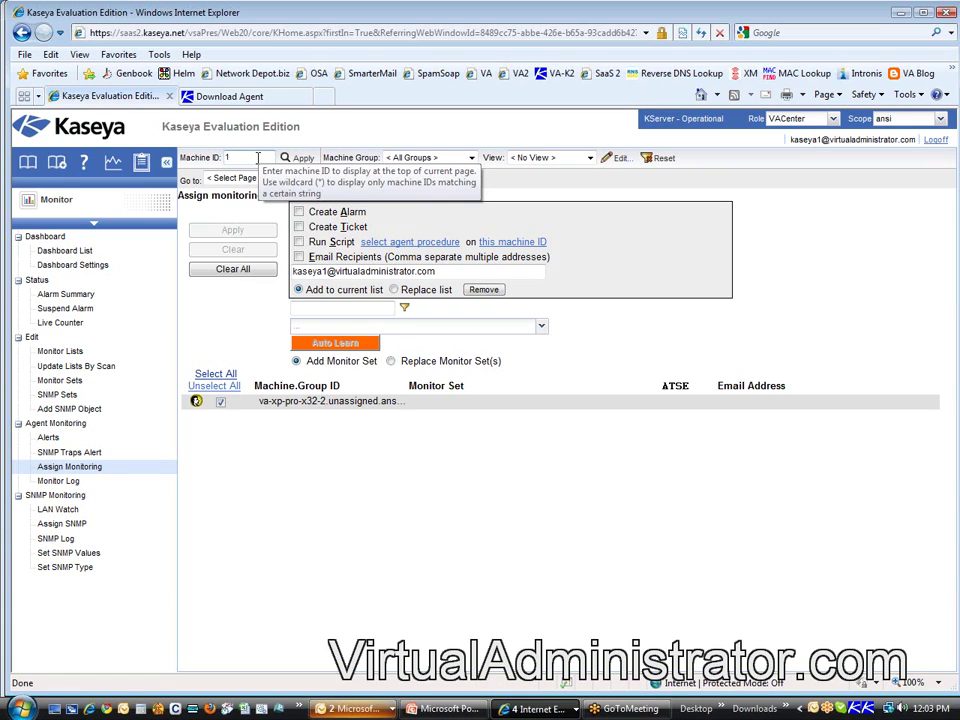
key(Return)
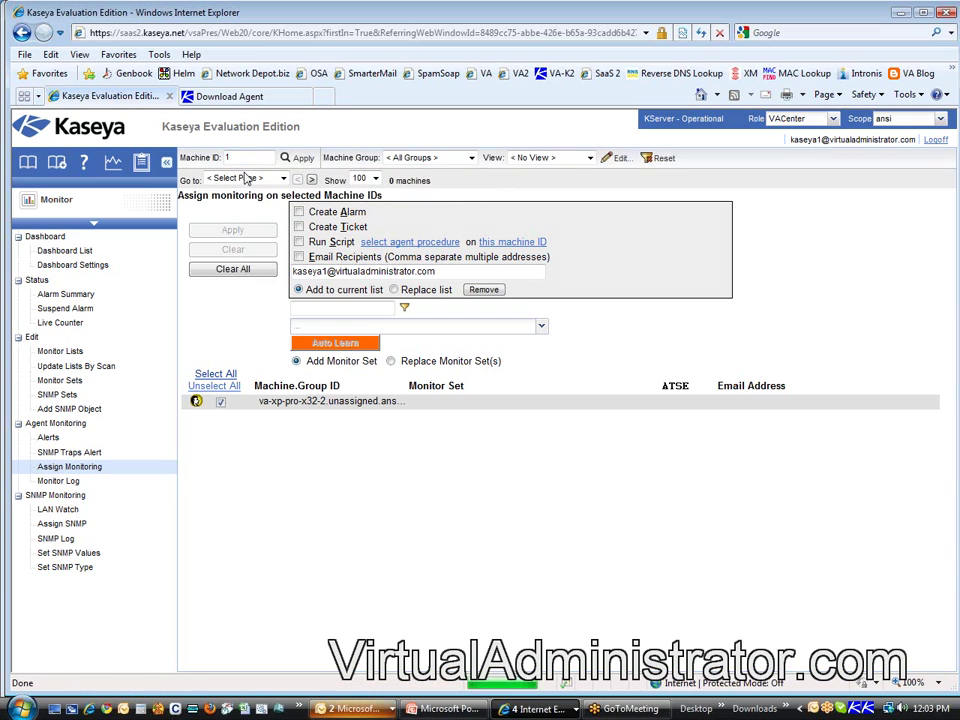
Return to the Agent module's Agent Status list, check its machine count, and reset all filters.
click(58, 205)
click(54, 231)
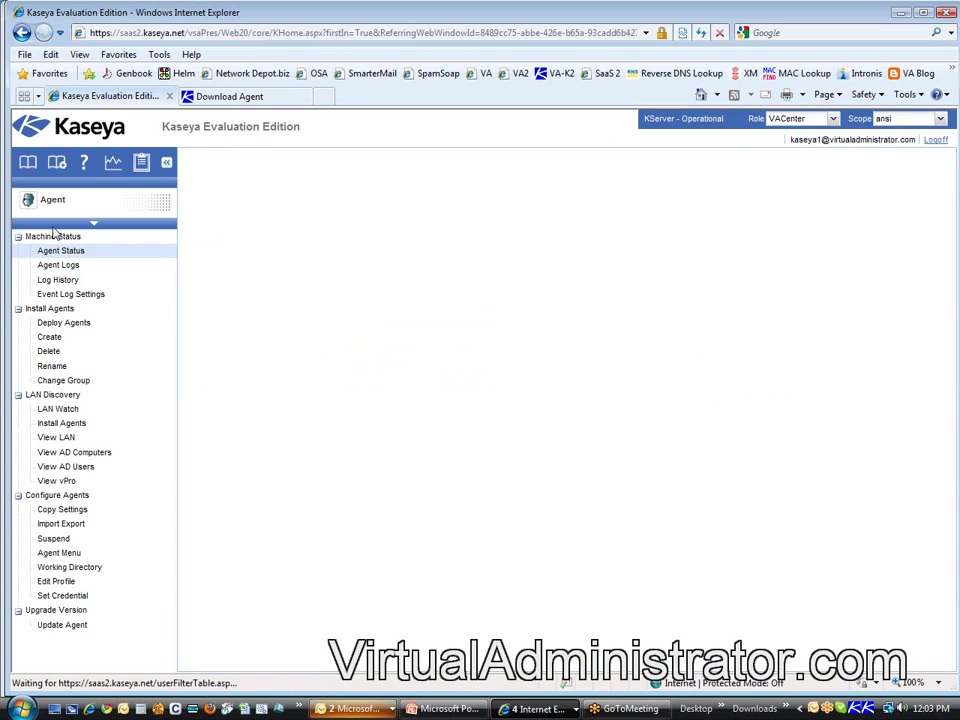
double_click(234, 158)
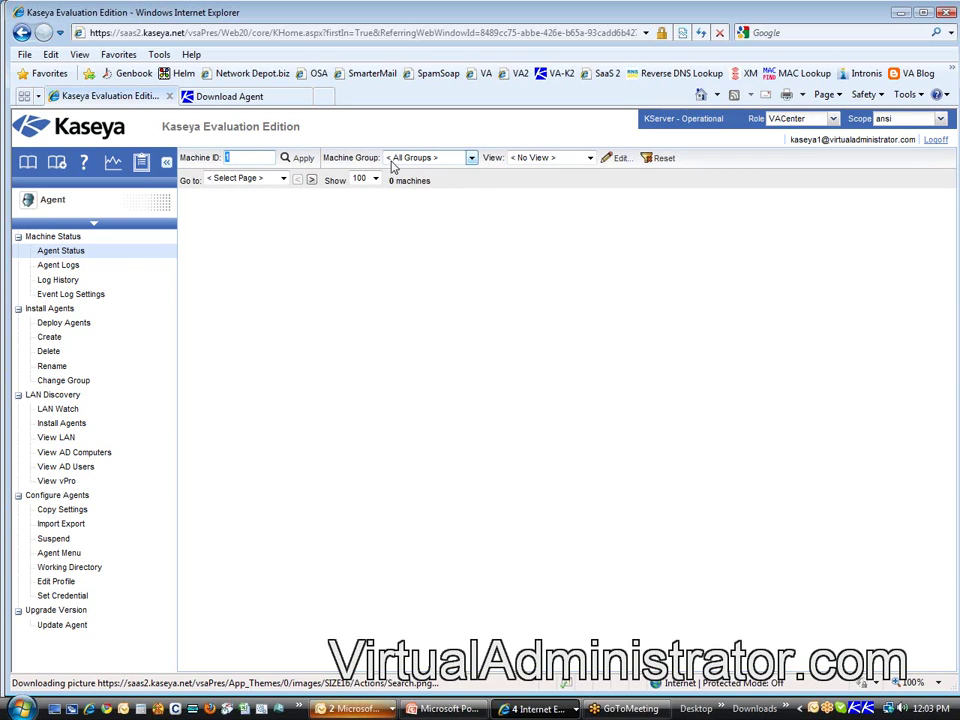
drag(390, 180, 441, 180)
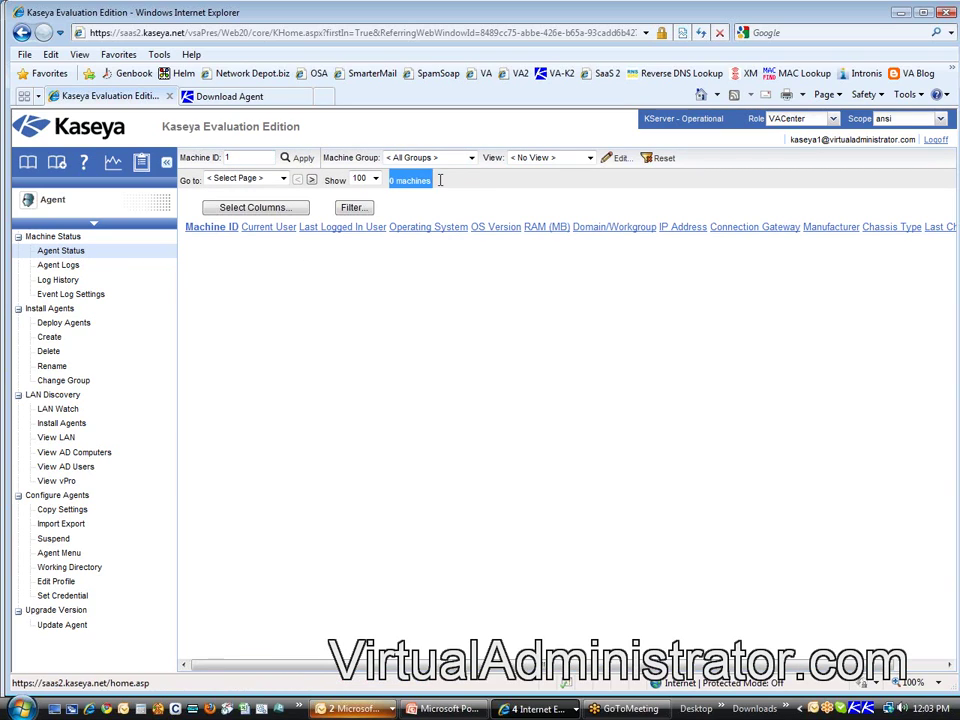
click(432, 306)
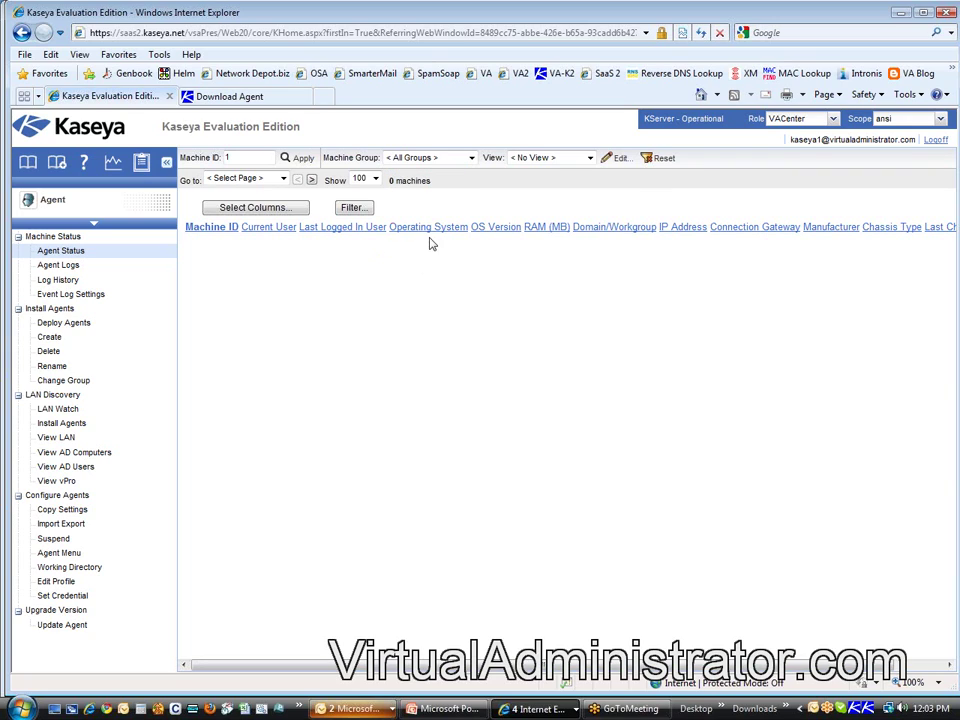
click(652, 161)
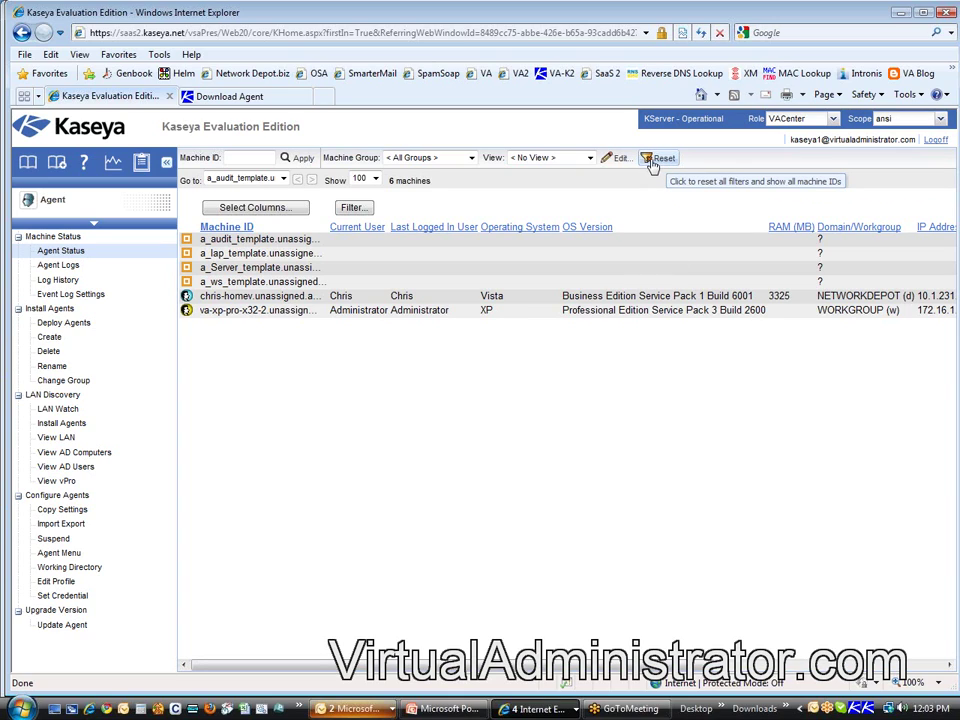
click(656, 160)
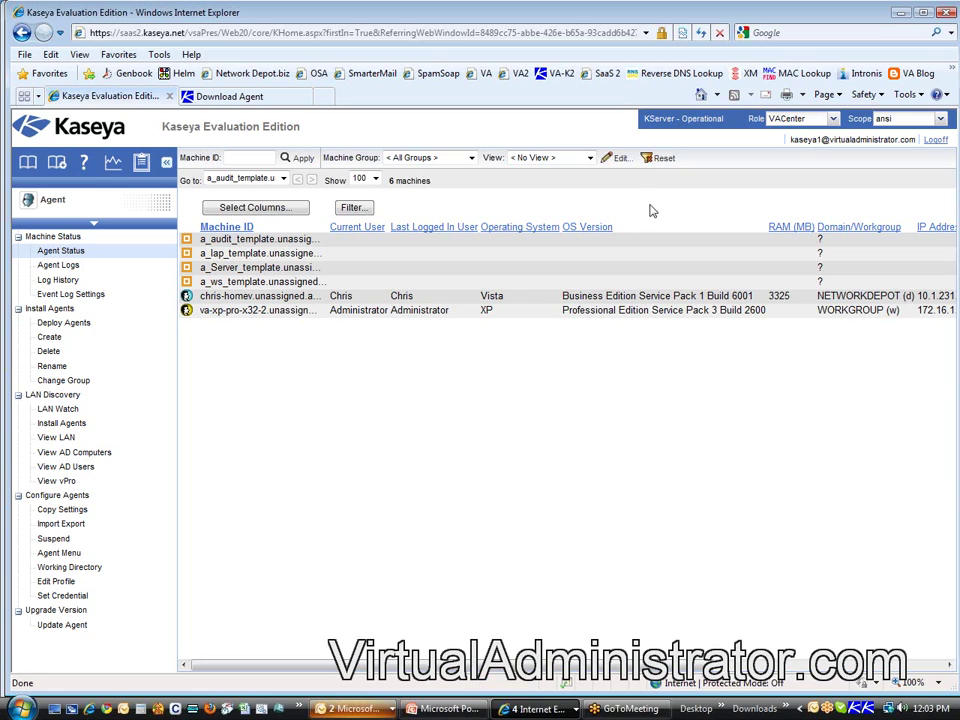
Filter the Agent Status list by machine group ansi.abc.md, and switch the group filter to ansi.unassigned.
click(441, 160)
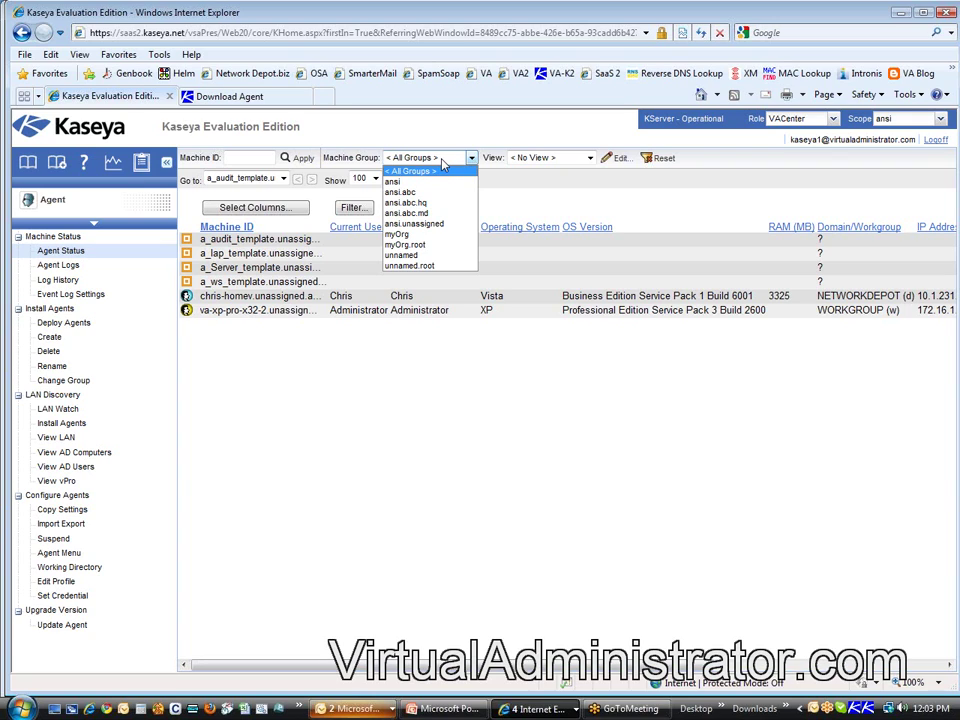
click(429, 213)
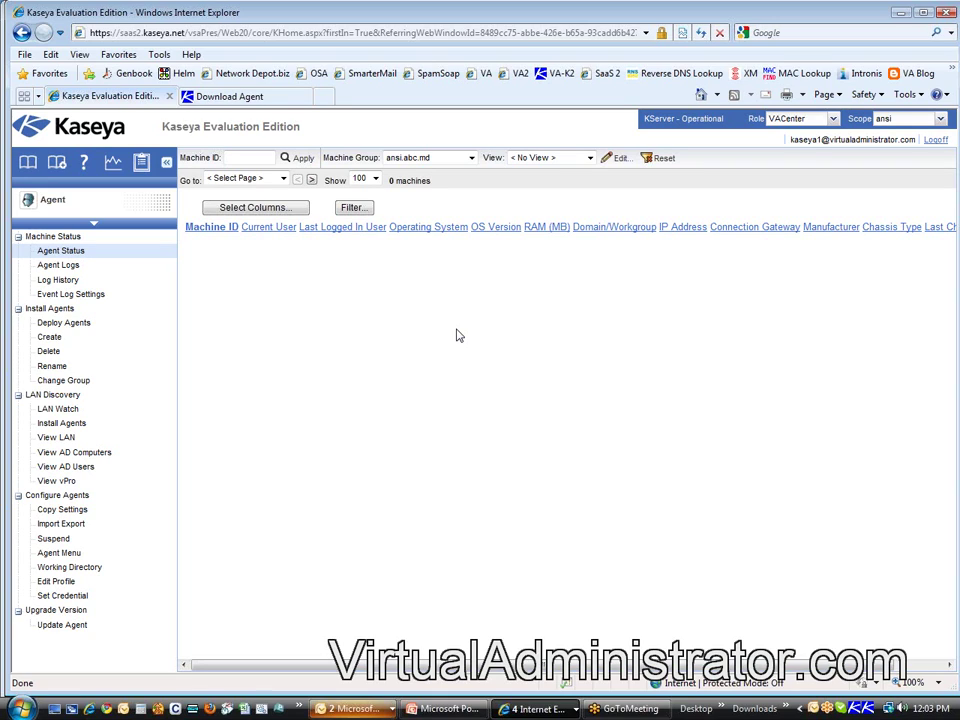
click(471, 157)
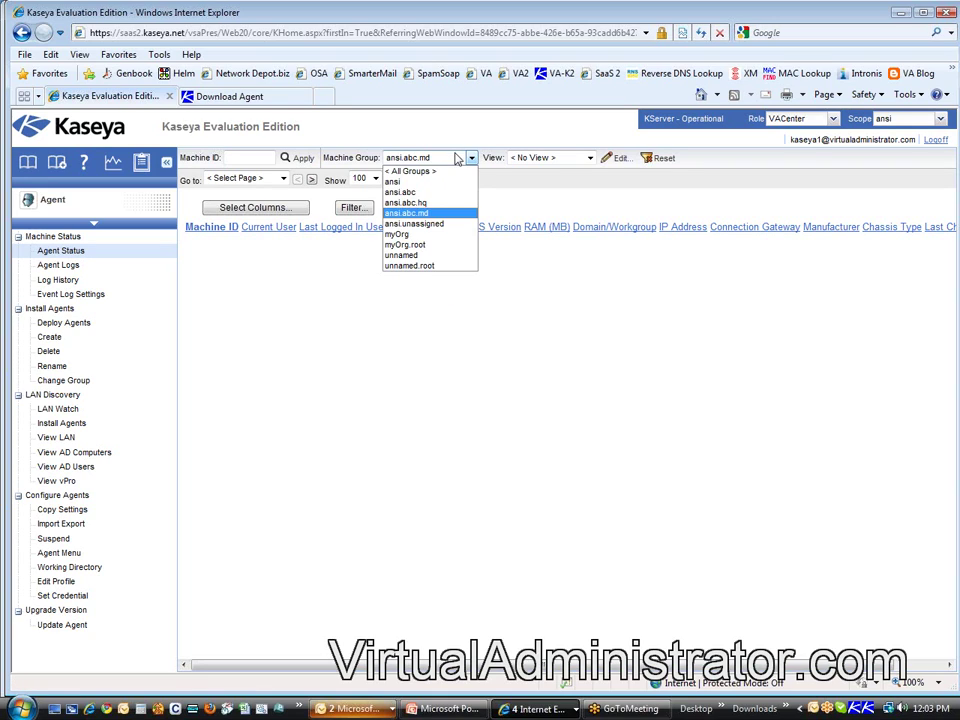
click(450, 222)
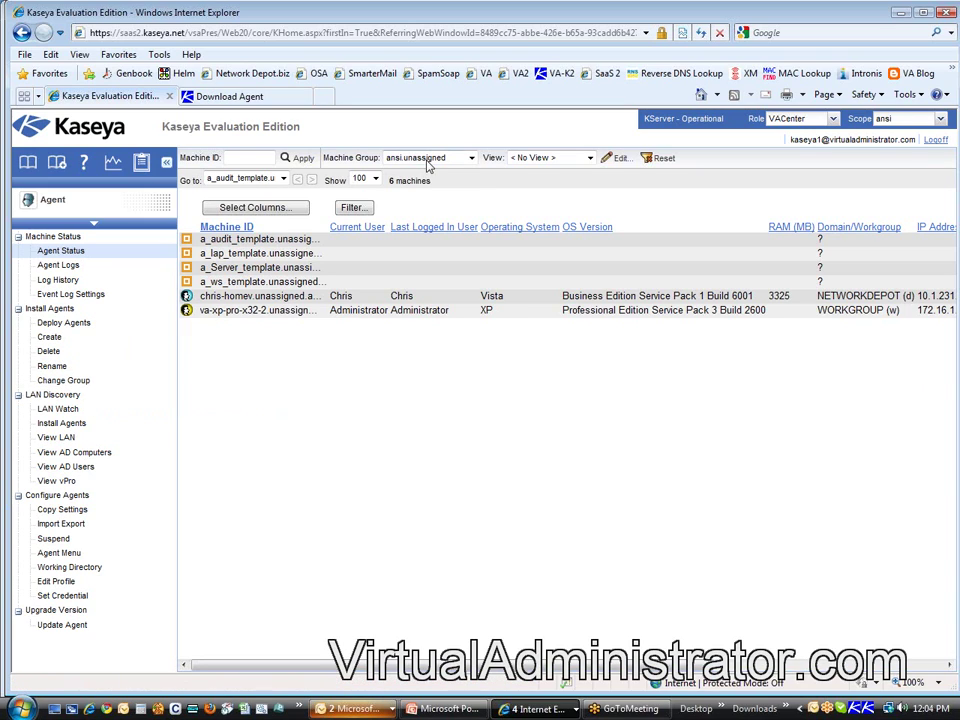
Move the machine listed directly above va-xp-pro-x32-2 into the ansi.abc.md group using Change Group.
click(68, 388)
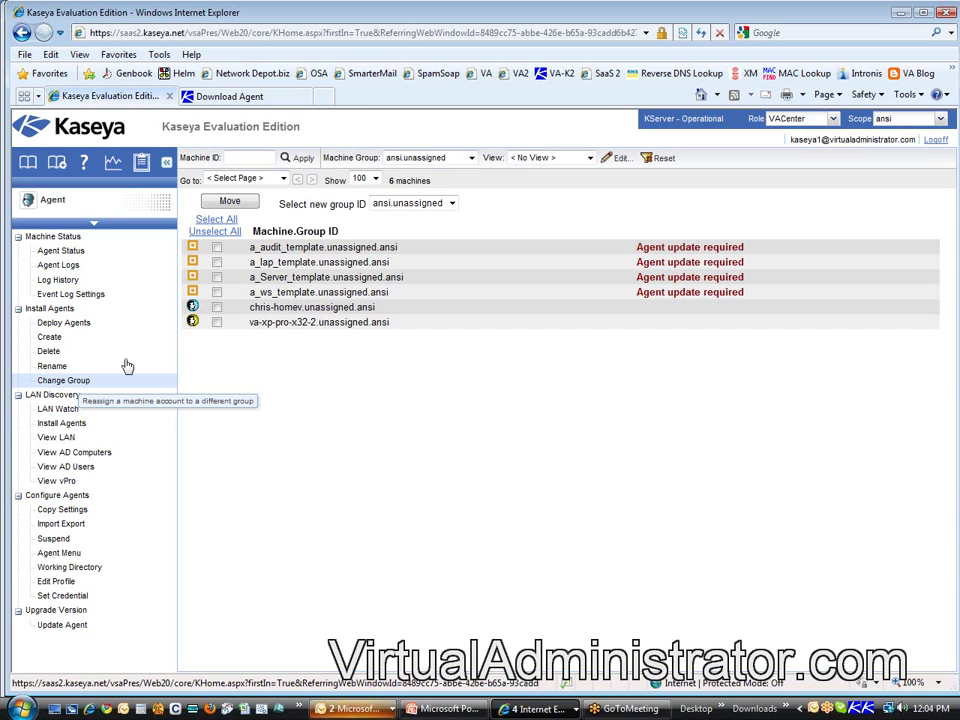
click(217, 308)
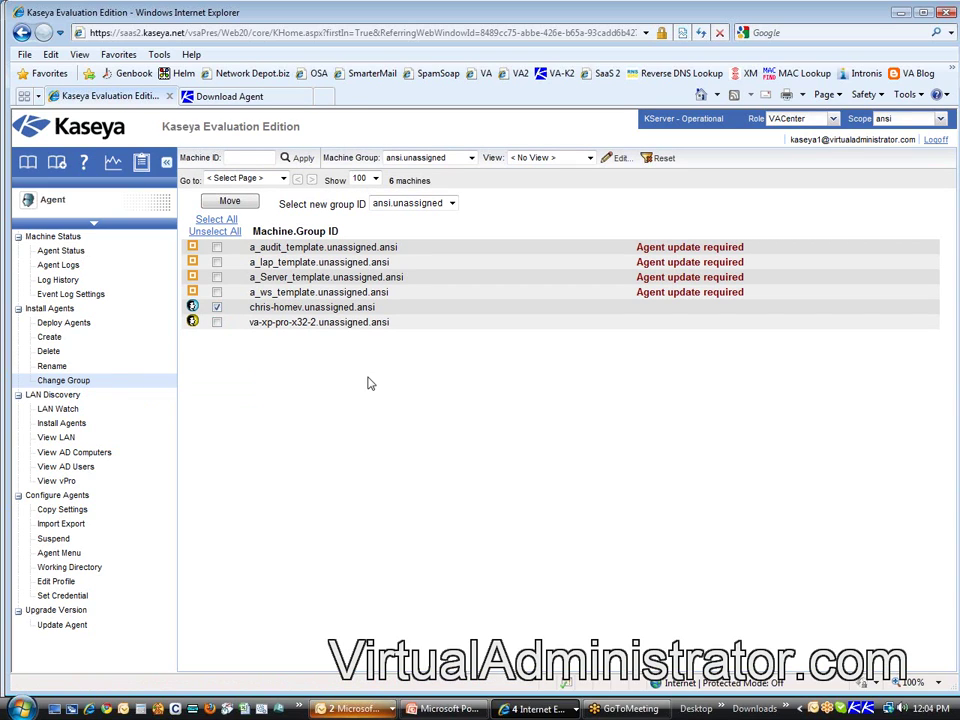
click(452, 203)
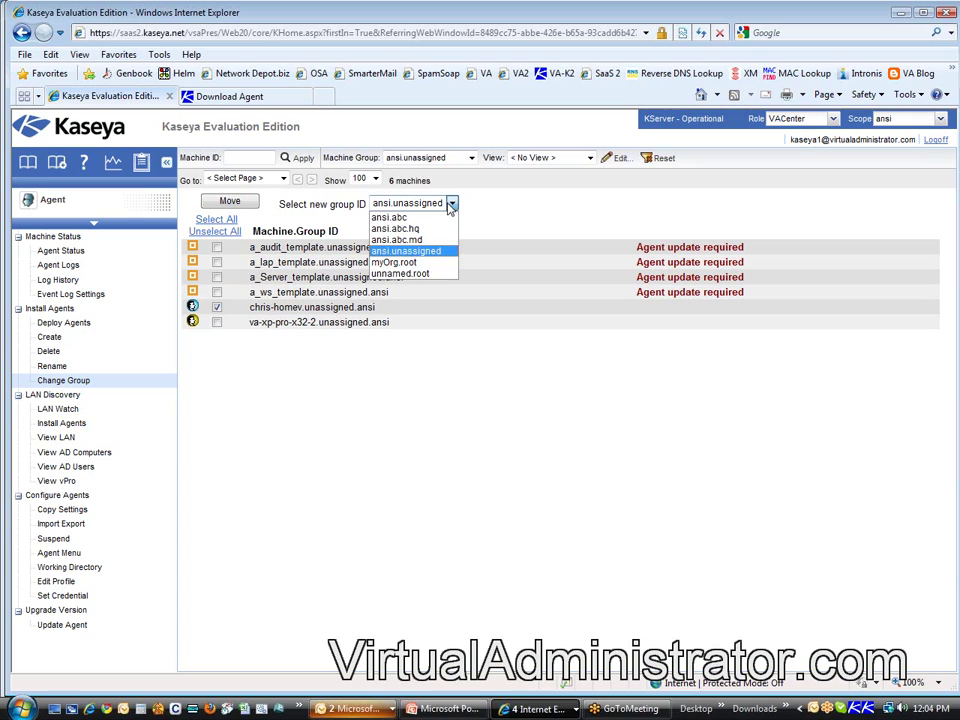
click(440, 238)
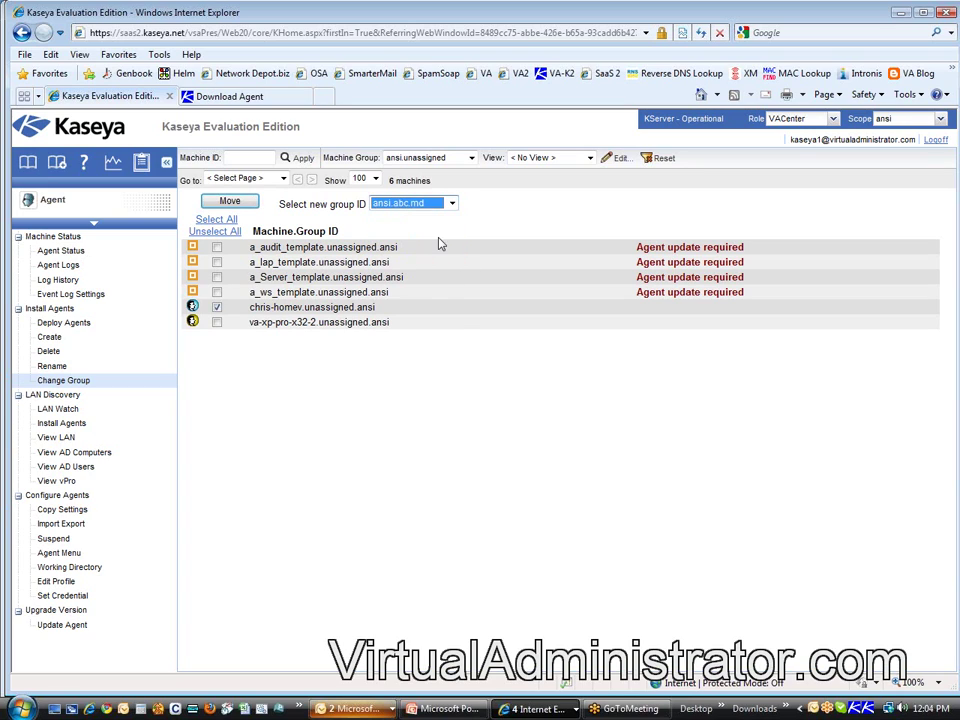
click(214, 204)
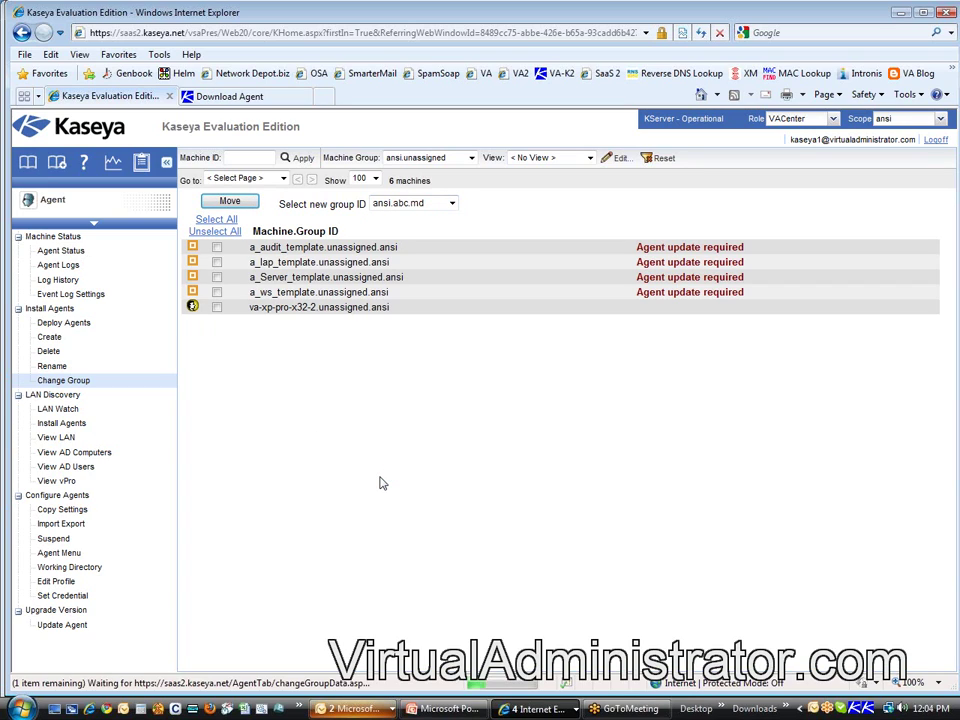
Move the va-xp-pro-x32-2 machine from the unassigned group into the ansi.abc.hq group.
click(216, 307)
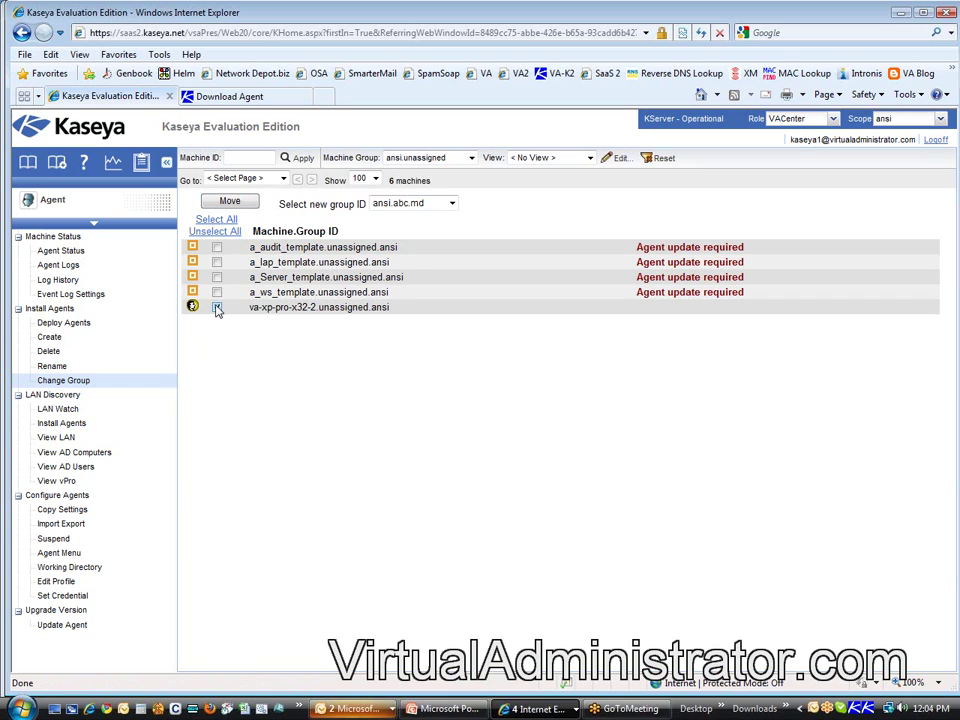
click(420, 205)
click(400, 227)
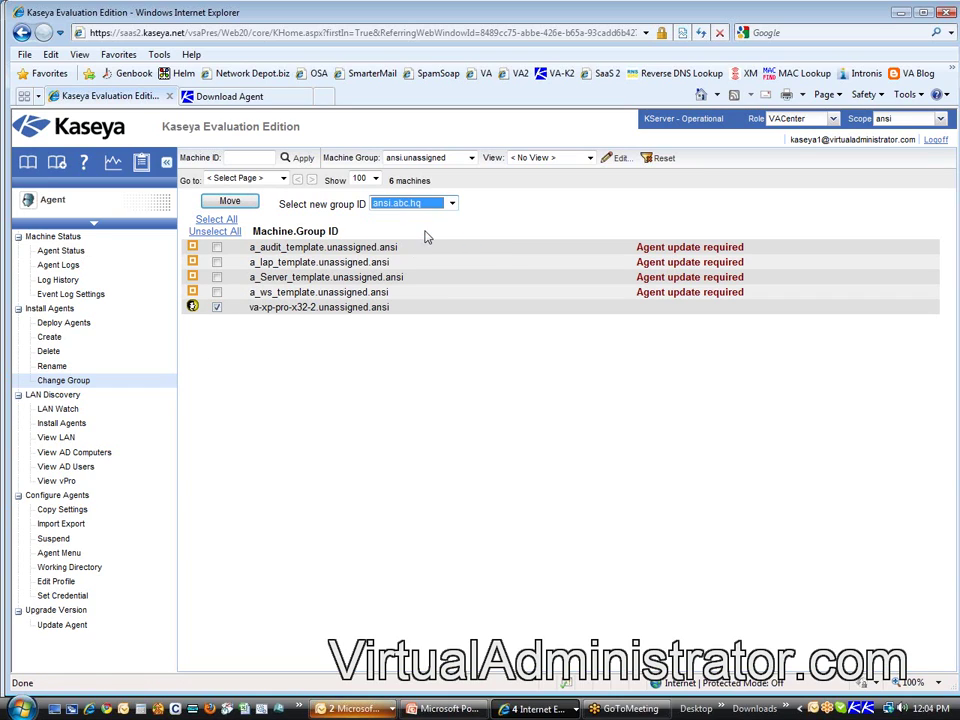
click(230, 202)
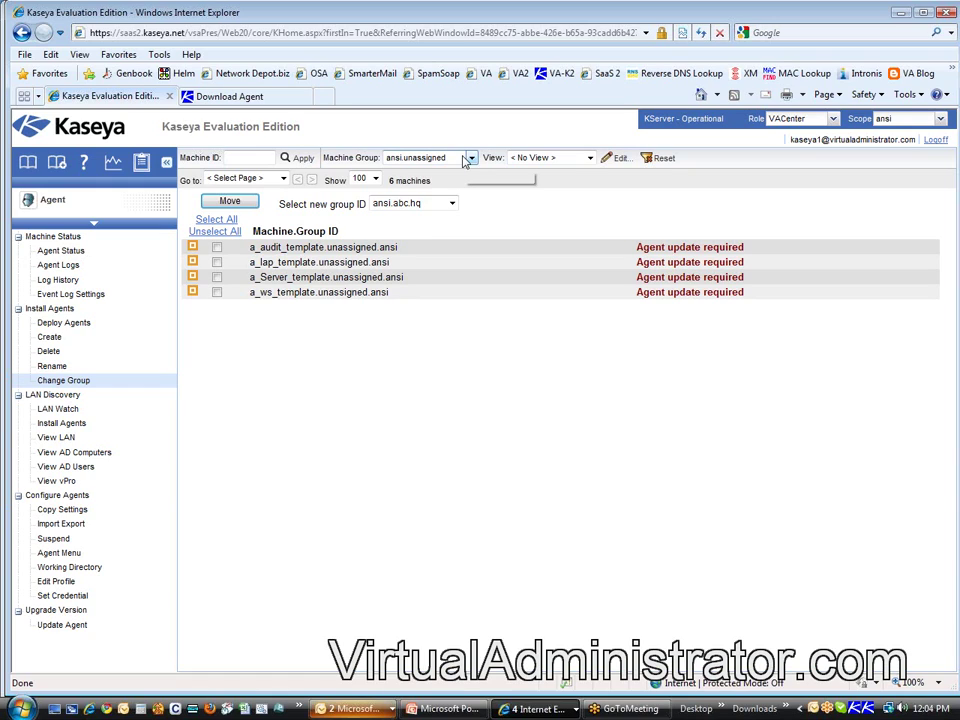
Return to the Agent Status list and filter it by machine group ansi.abc.md.
click(70, 252)
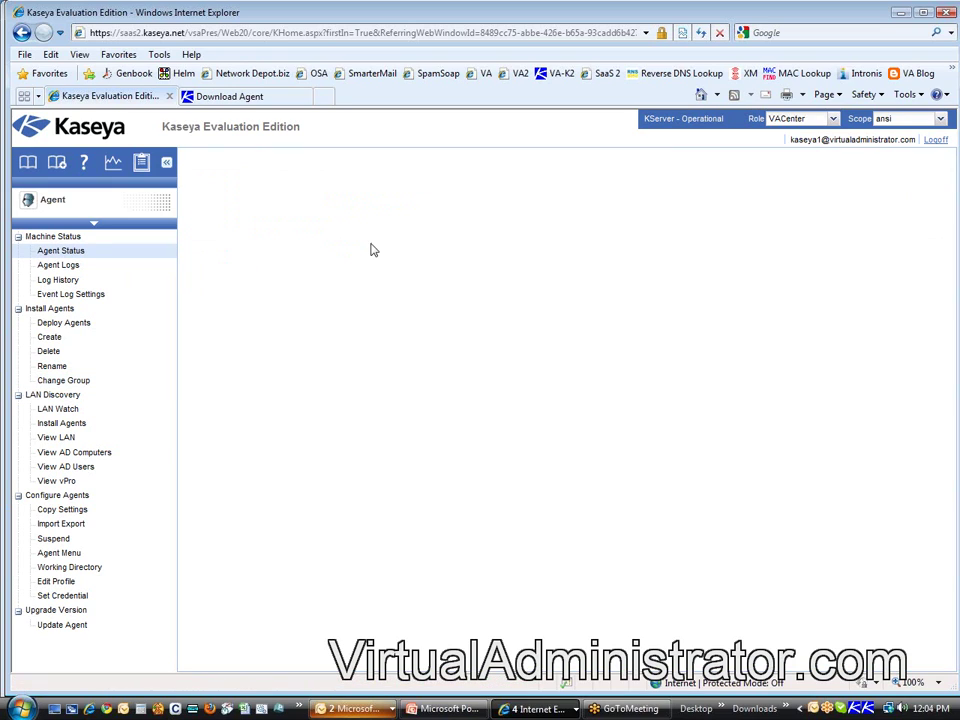
click(447, 158)
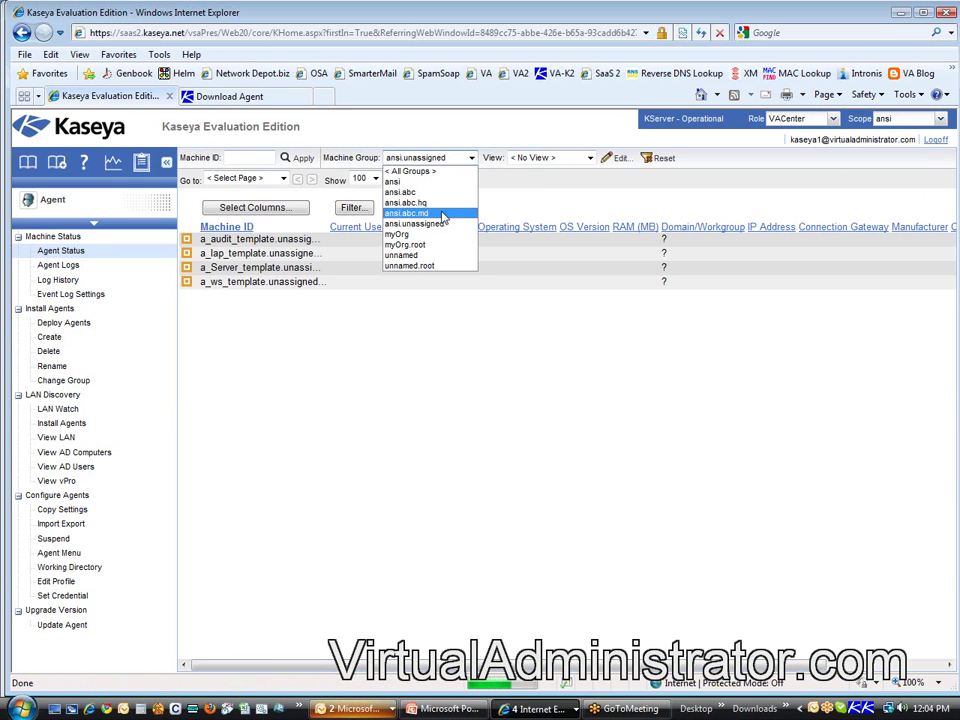
click(441, 214)
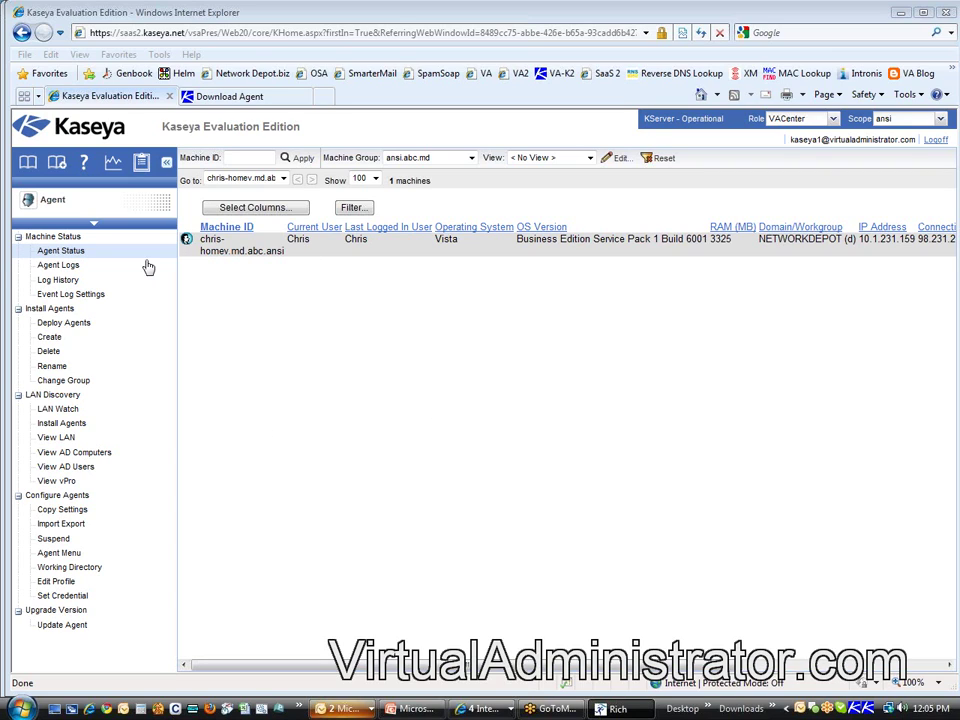
click(424, 159)
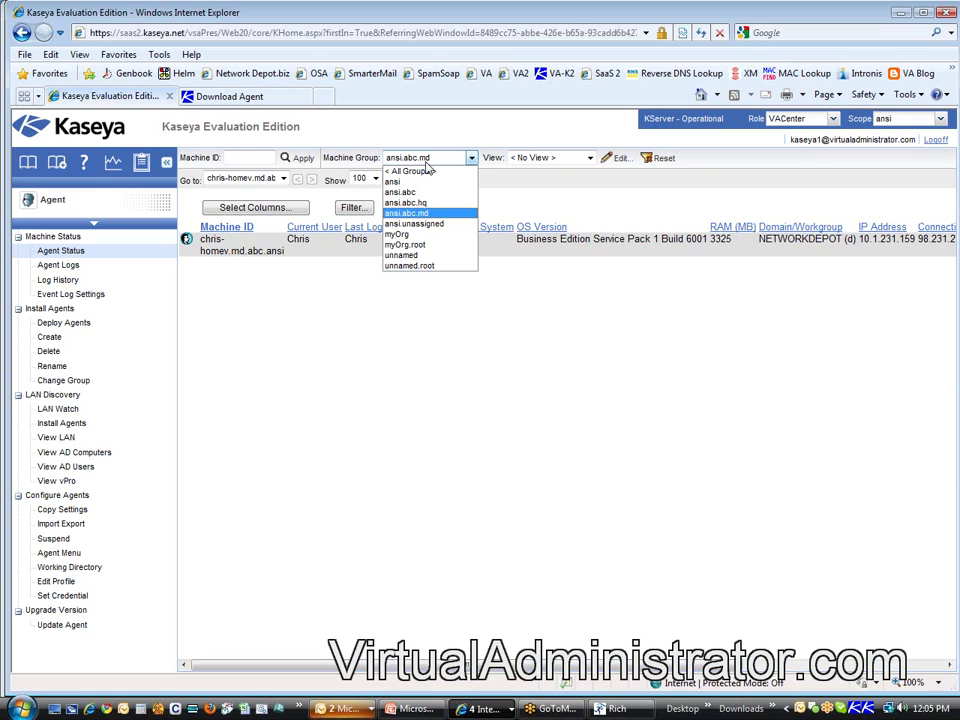
click(563, 199)
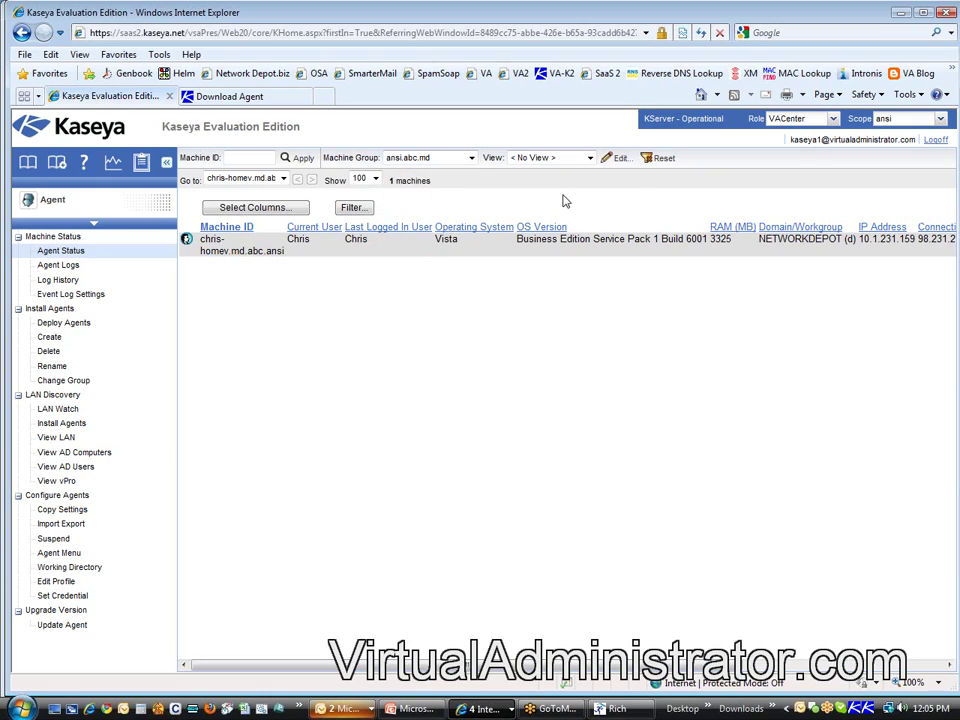
Apply the 1-View - Servers Only view and widen the machine group filter to All Groups.
click(580, 159)
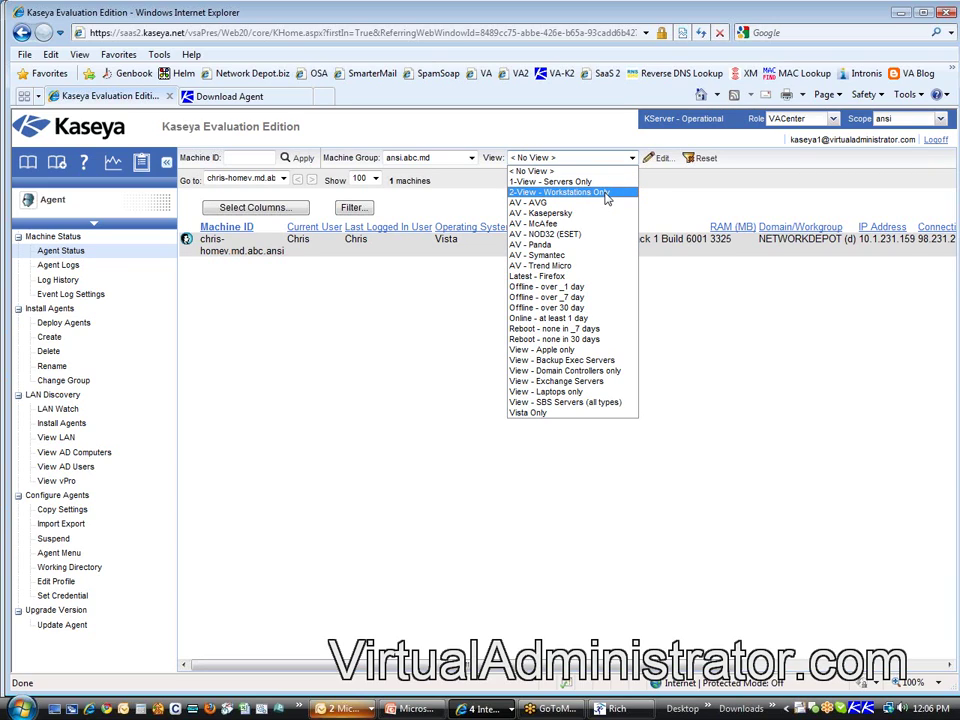
click(585, 182)
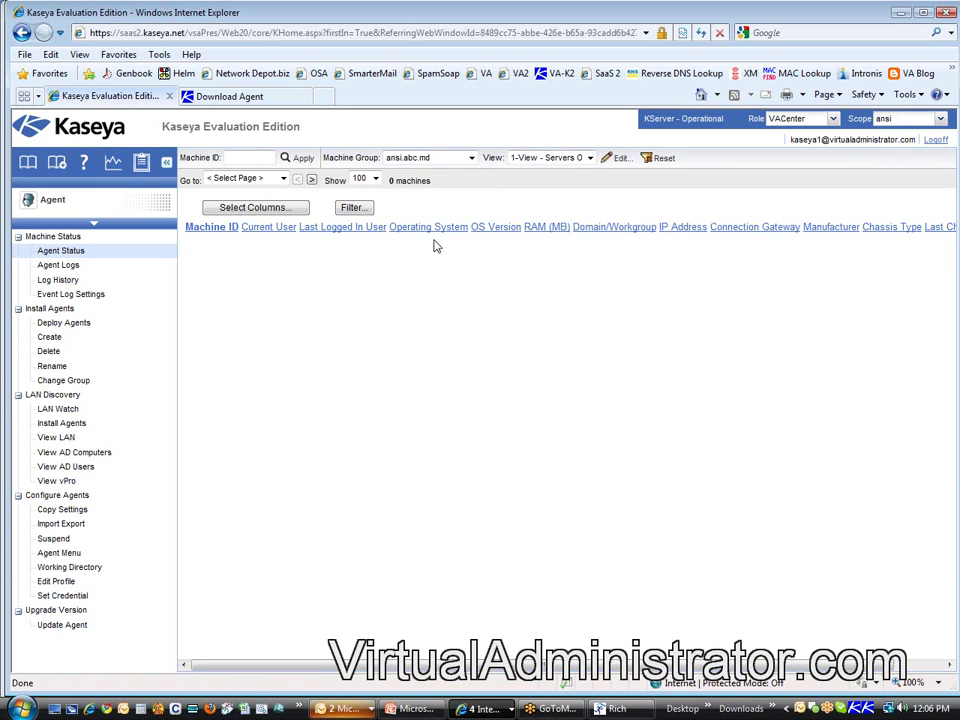
click(471, 157)
click(456, 171)
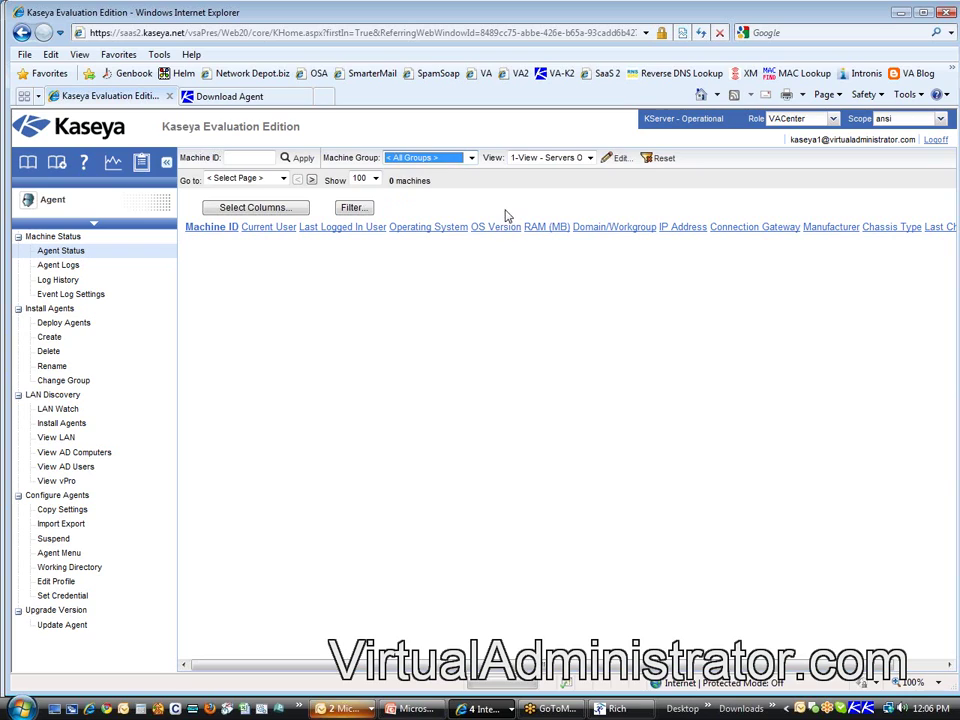
click(471, 157)
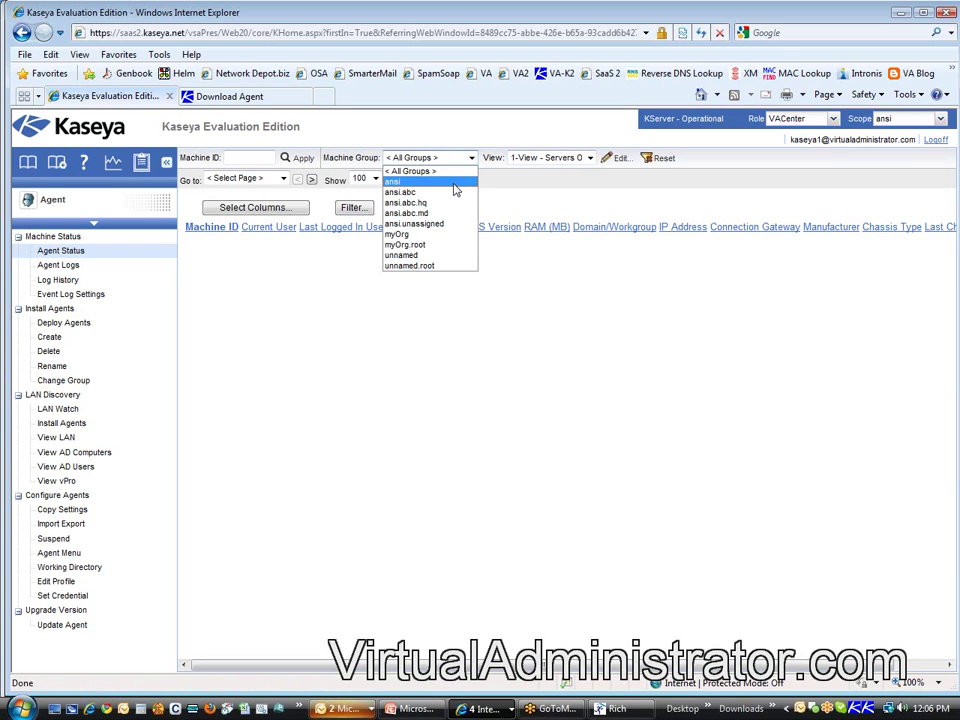
click(578, 197)
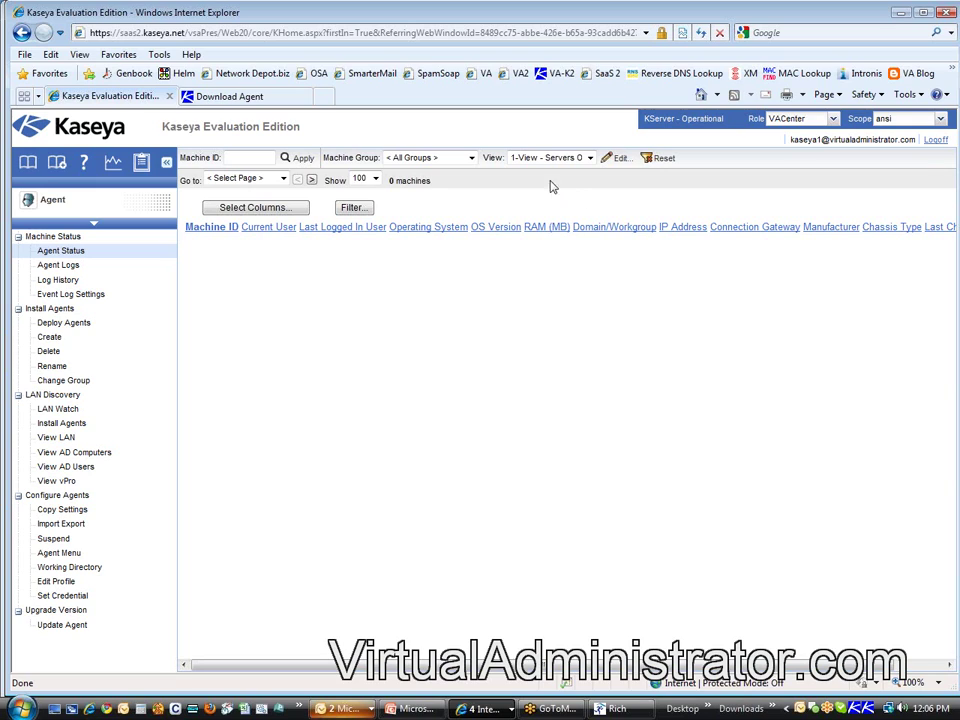
Switch to the 2-View - Workstations Only view and narrow the machine group filter to ansi.abc.md.
click(565, 159)
click(577, 198)
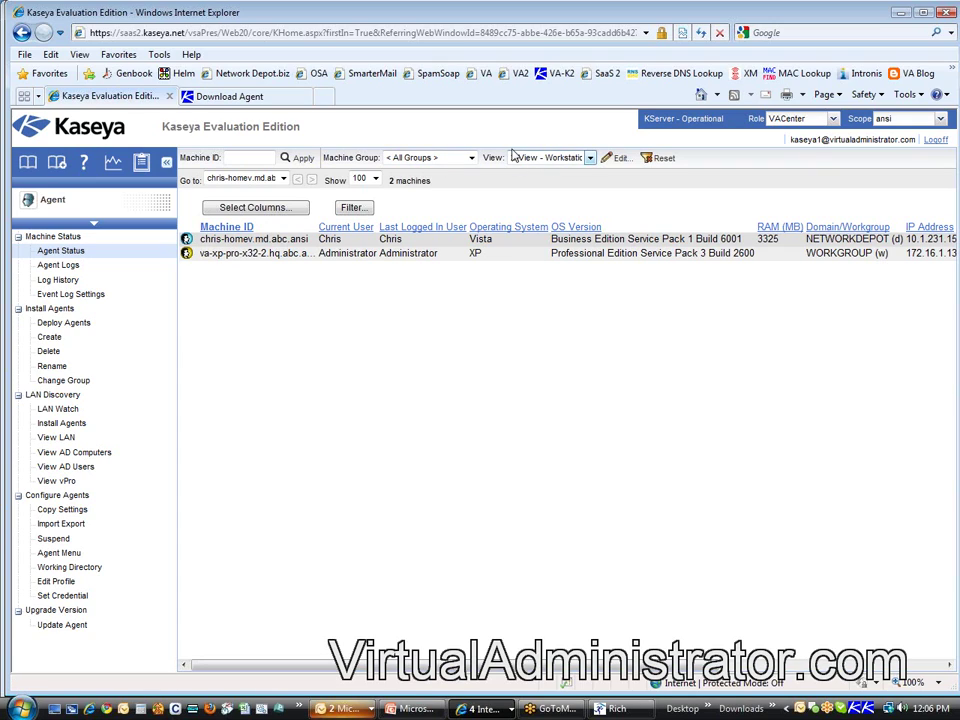
click(443, 159)
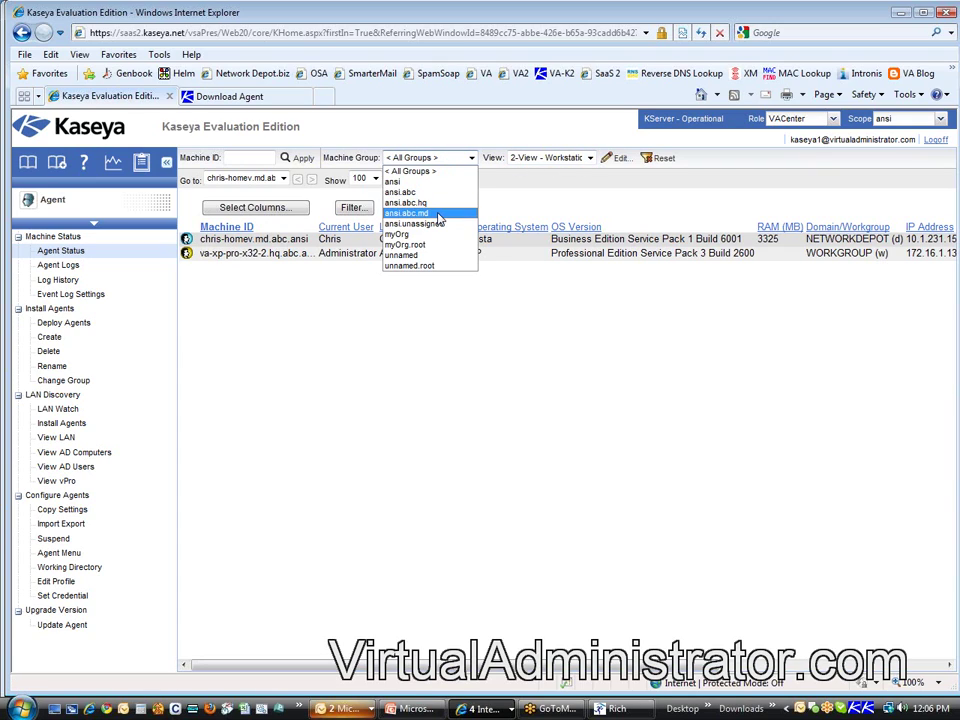
click(437, 216)
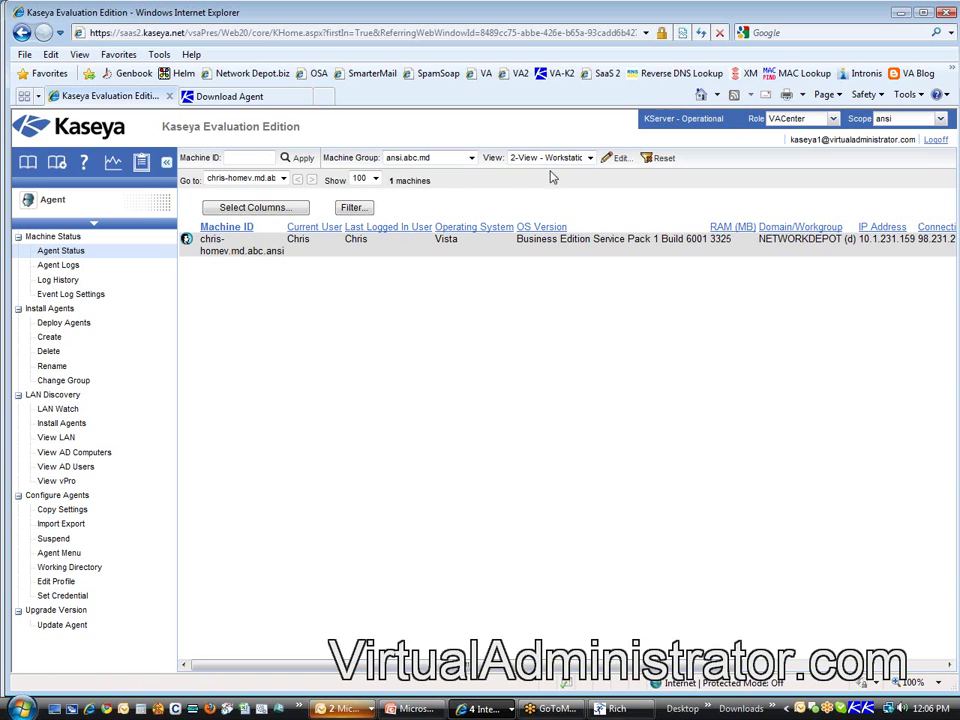
Reset the view filter to No View and save a new view definition named Dell Computers, allowing scripted windows.
click(588, 158)
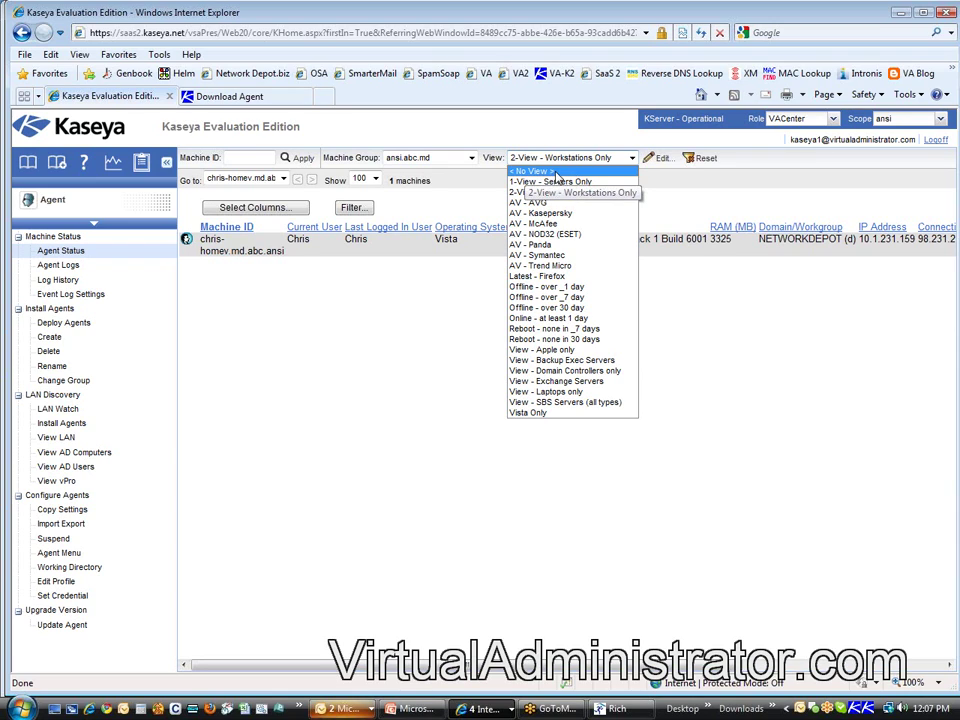
click(535, 172)
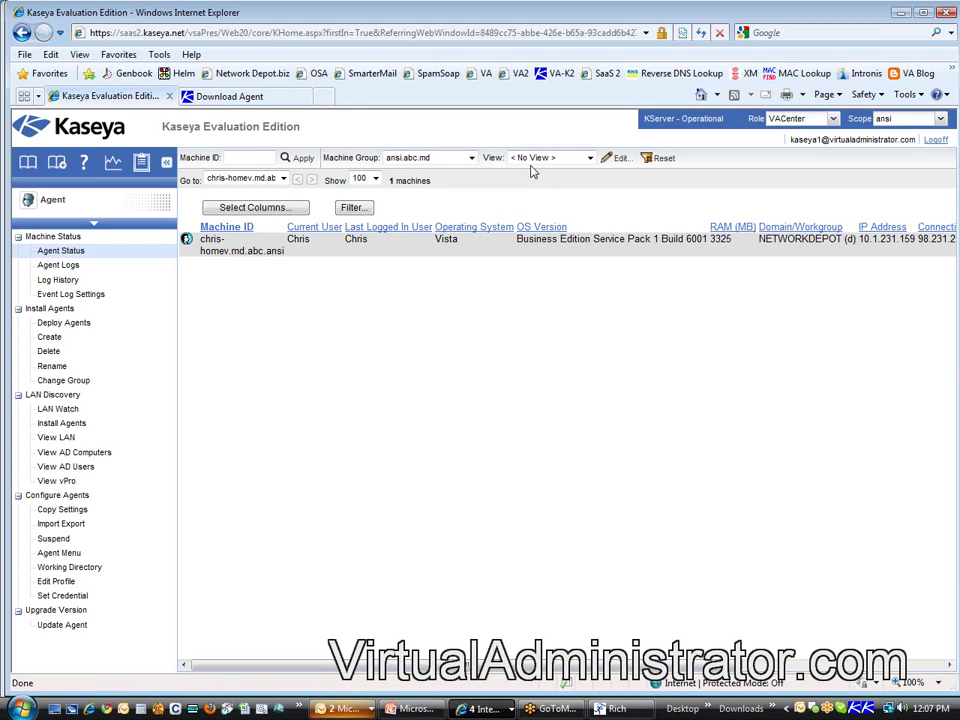
click(617, 159)
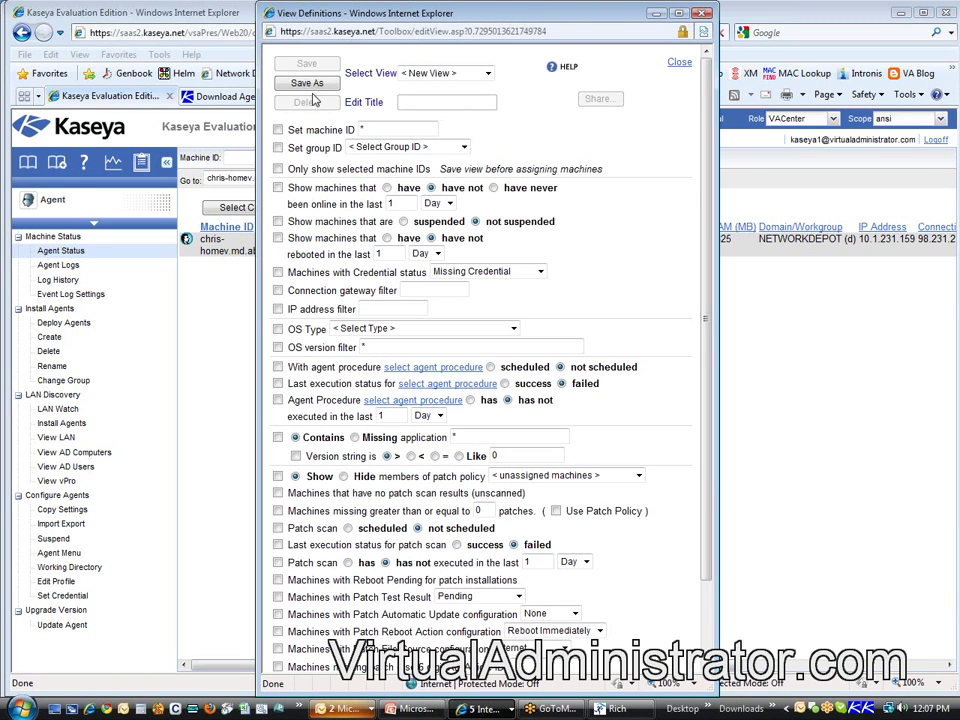
click(306, 85)
click(428, 52)
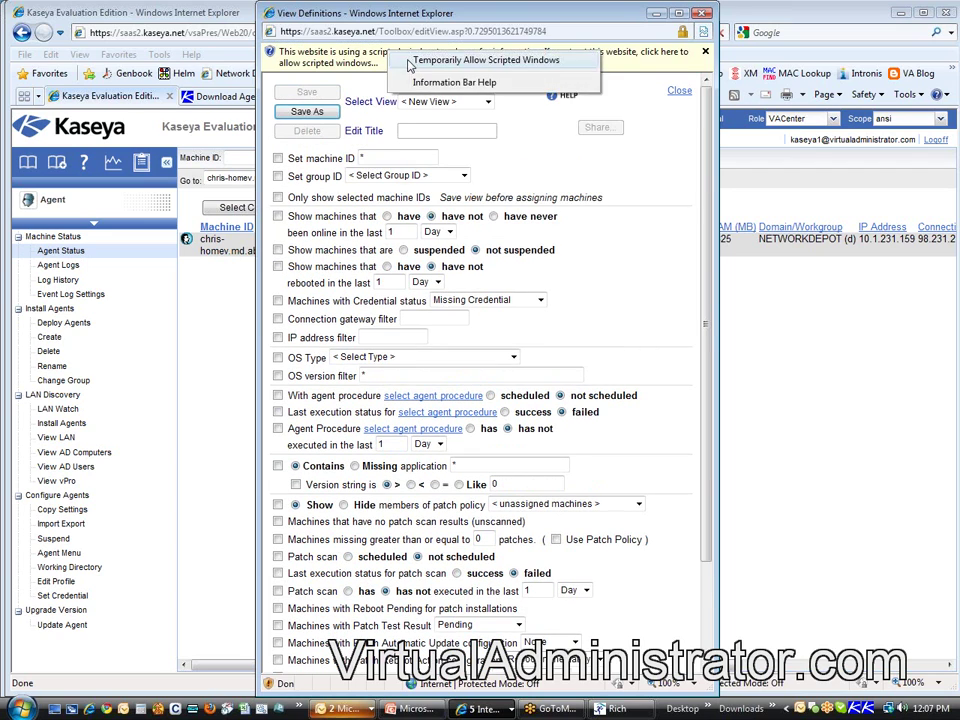
click(480, 58)
click(306, 82)
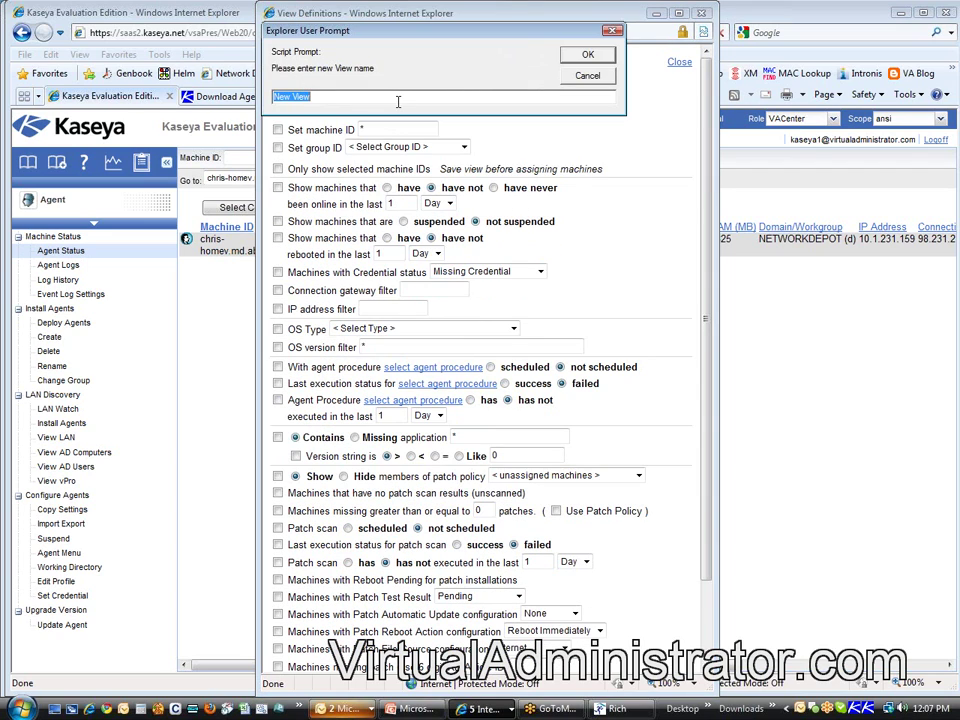
text(Dell Computers)
click(588, 54)
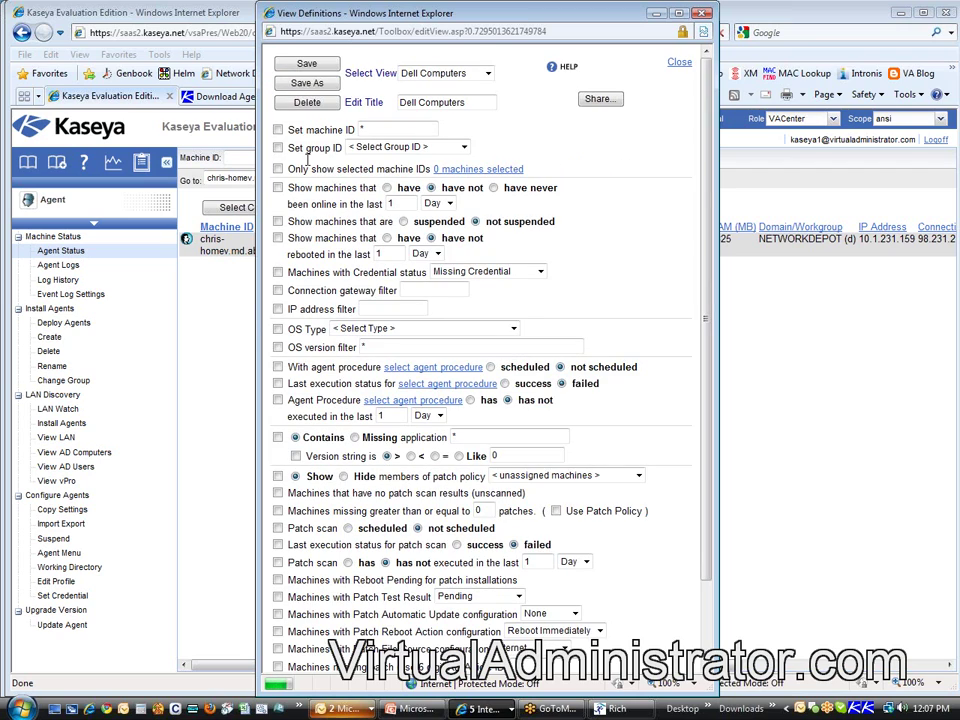
Limit the Dell Computers view to the All Workstations OS type and enable its advanced agent data filter.
click(278, 329)
click(370, 328)
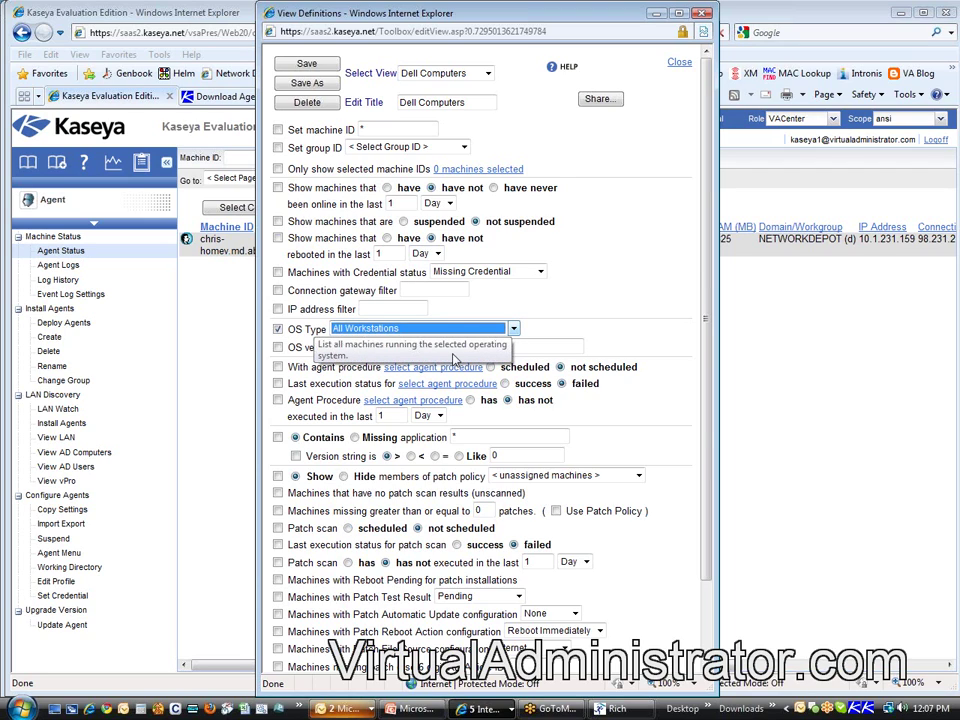
scroll(650, 441, down, 2)
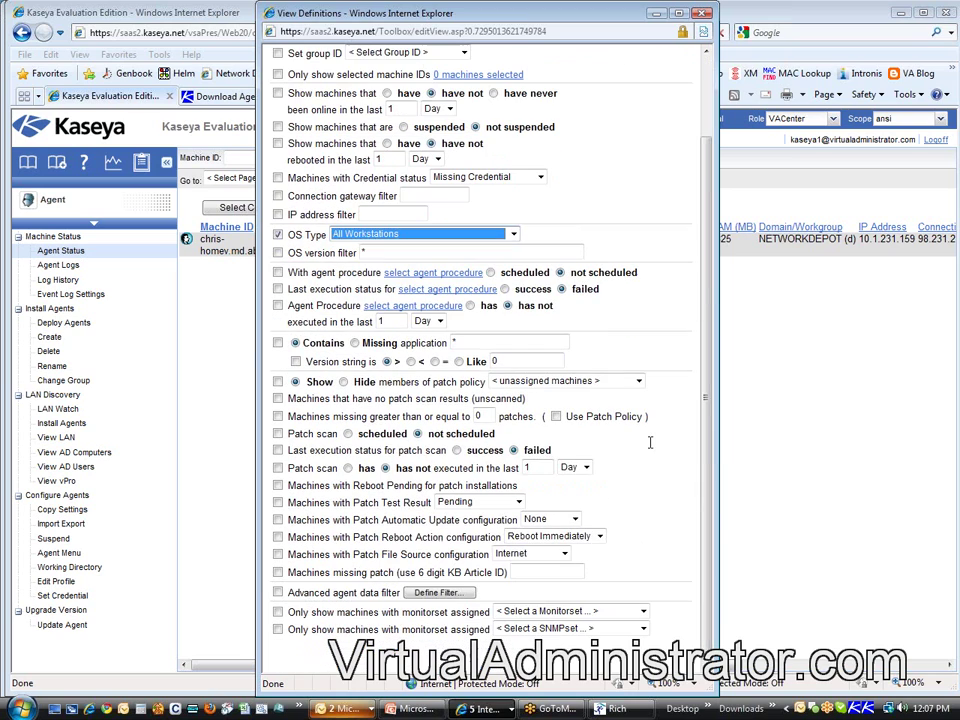
click(278, 593)
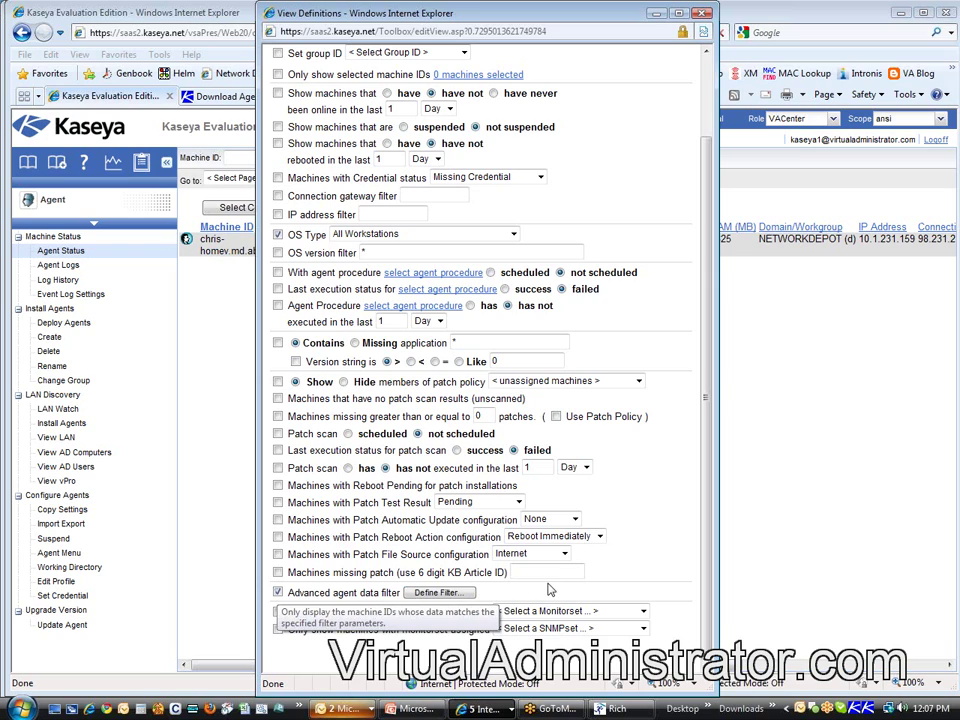
drag(288, 593, 381, 594)
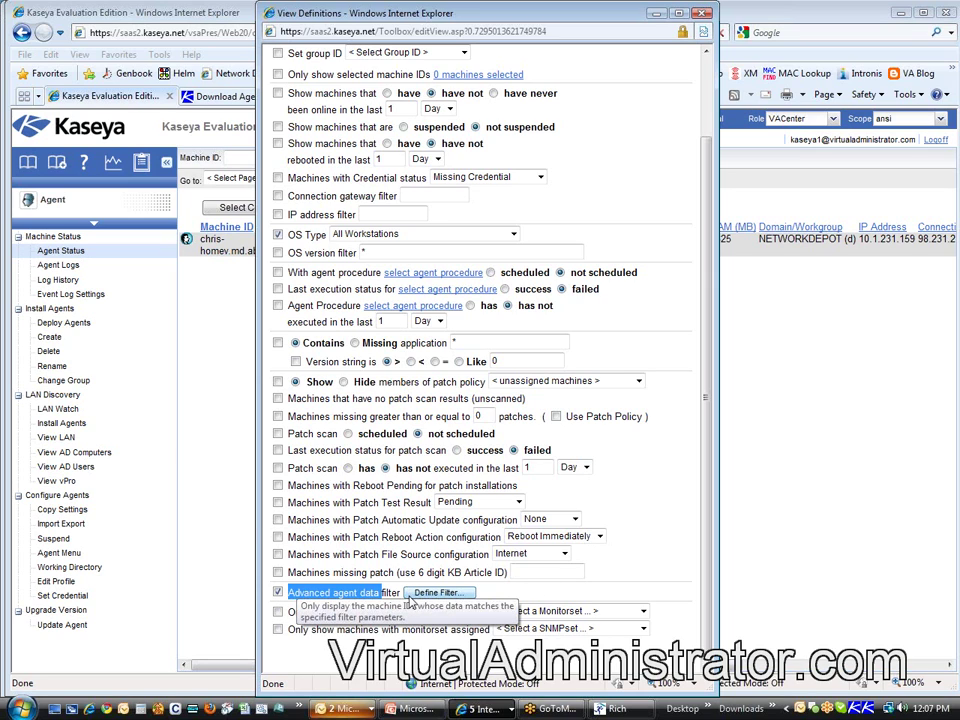
Define the advanced agent data filter with Manufacturer set to *Dell* and apply it.
click(420, 593)
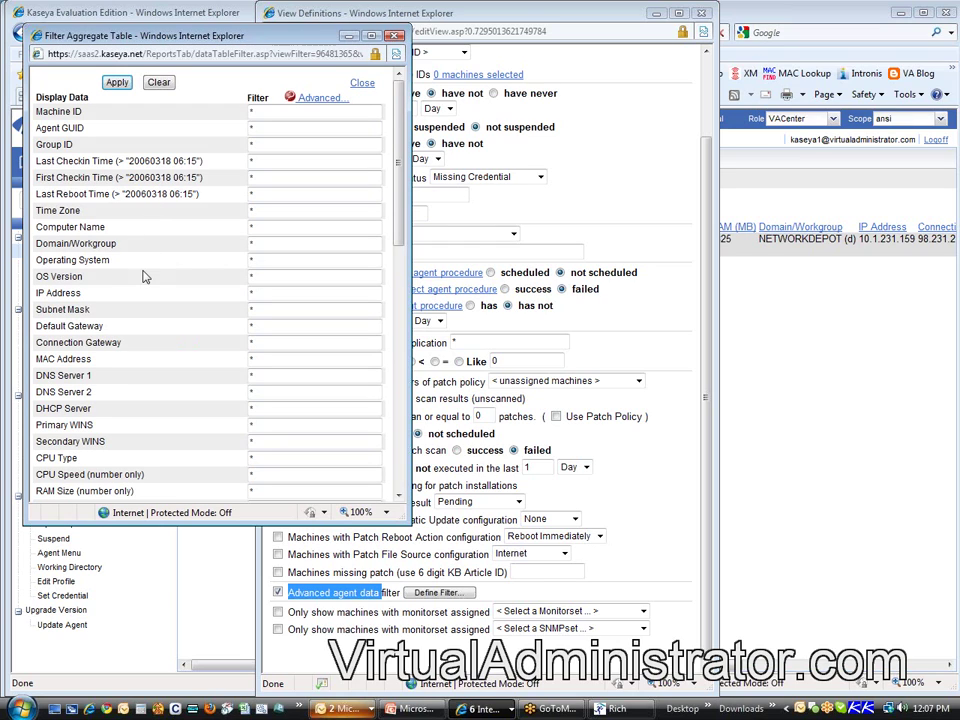
scroll(183, 310, down, 1)
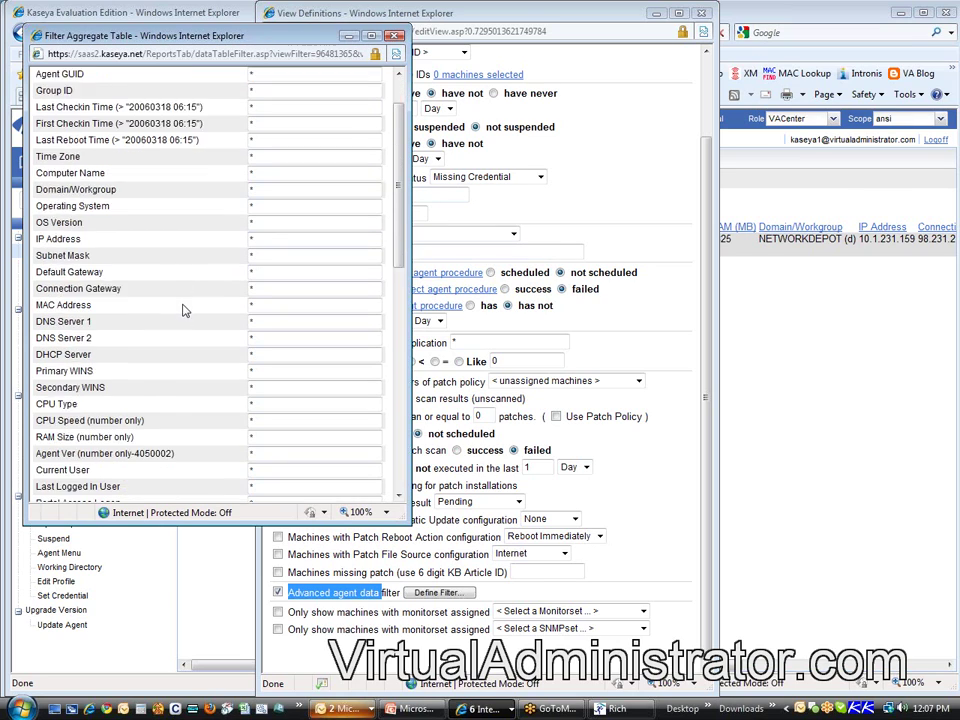
scroll(183, 310, down, 2)
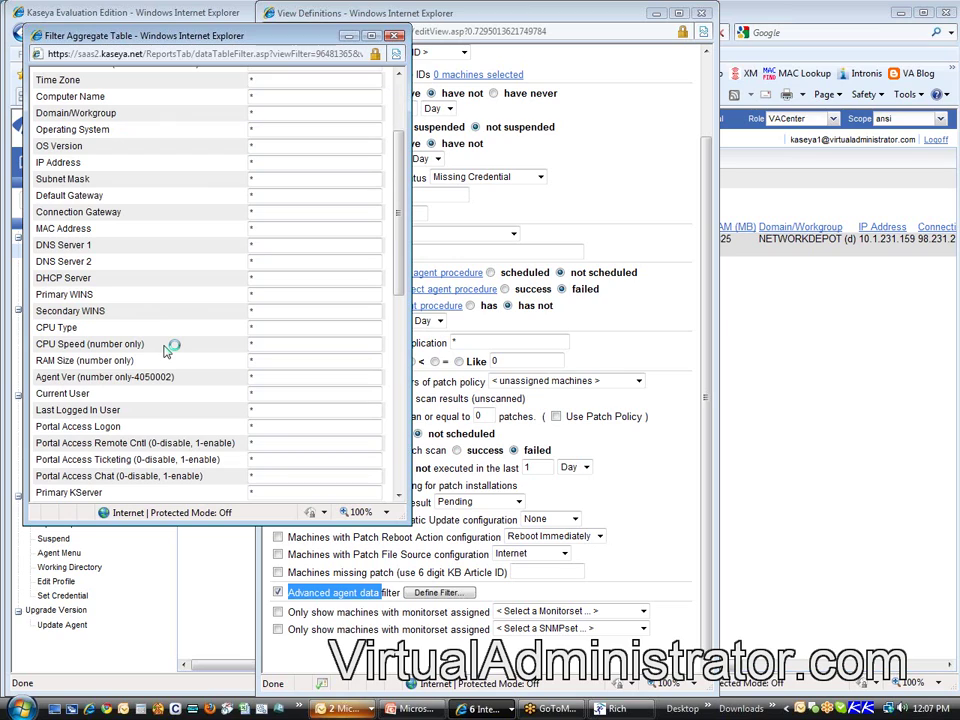
scroll(175, 340, down, 4)
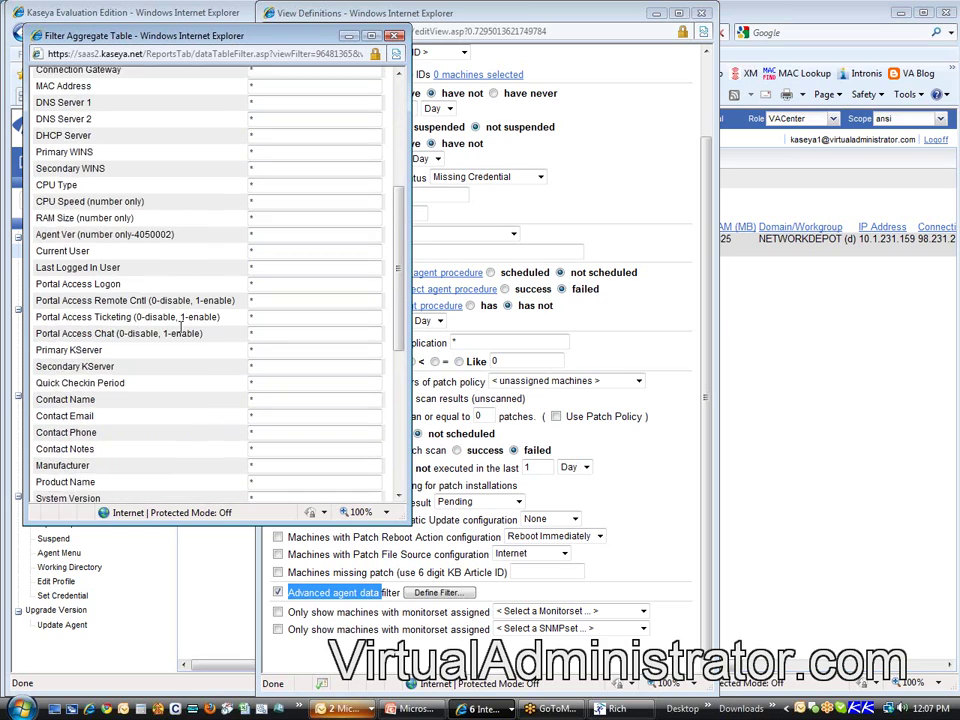
click(270, 412)
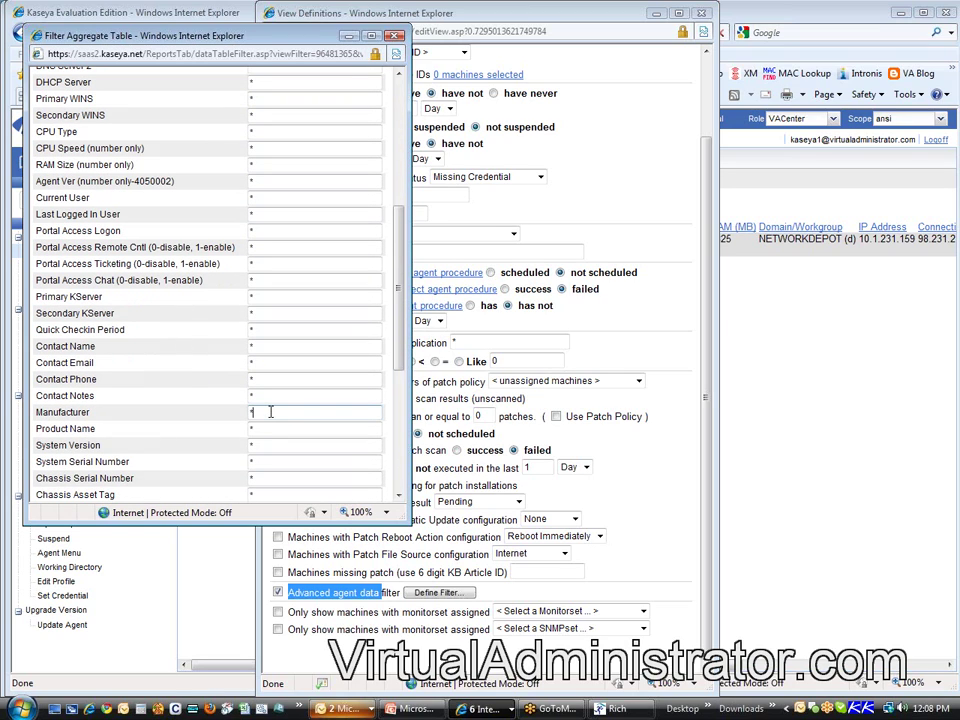
text(d)
click(262, 426)
scroll(300, 262, up, 6)
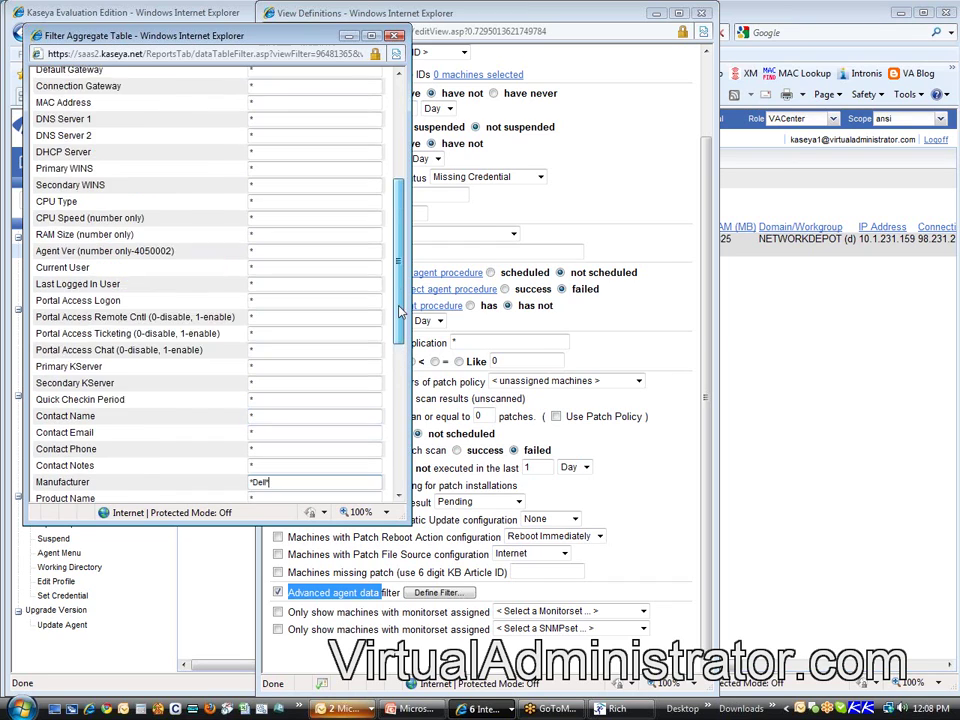
click(116, 83)
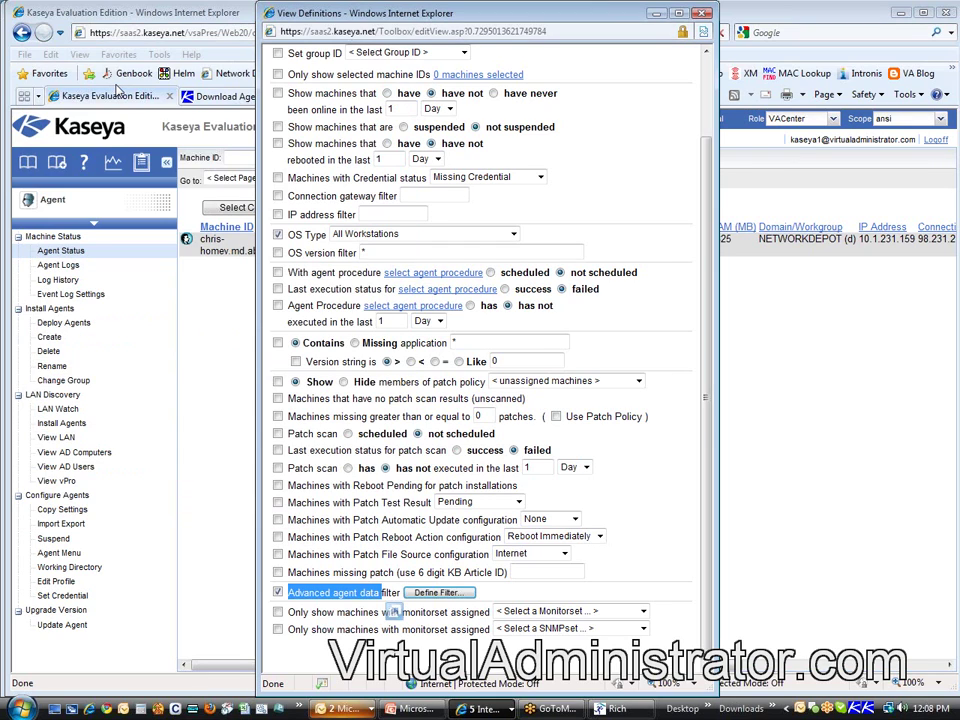
Save the Dell Computers view definition and close the view editor.
scroll(702, 227, up, 3)
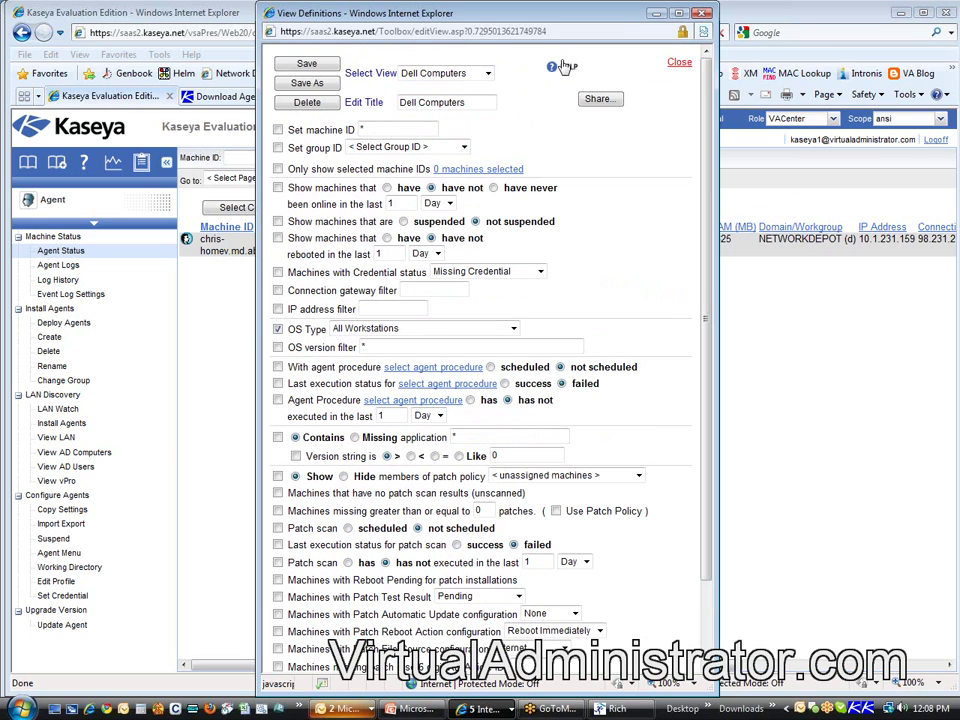
click(302, 66)
click(678, 64)
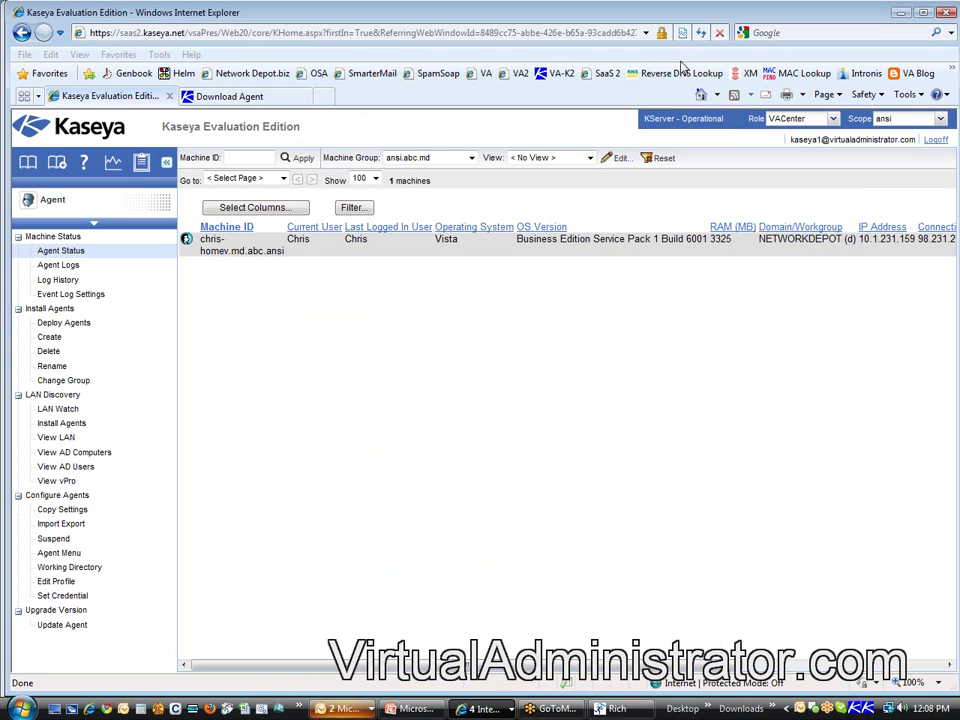
Filter the agent list with the Dell Computers view and widen the machine group filter to All Groups.
click(565, 160)
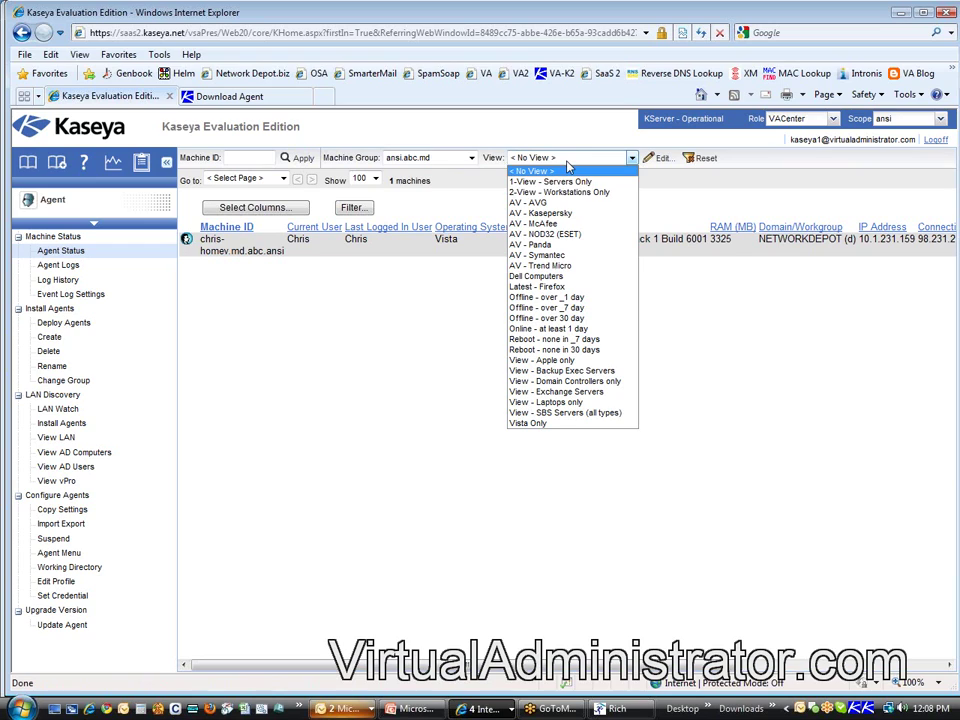
click(573, 275)
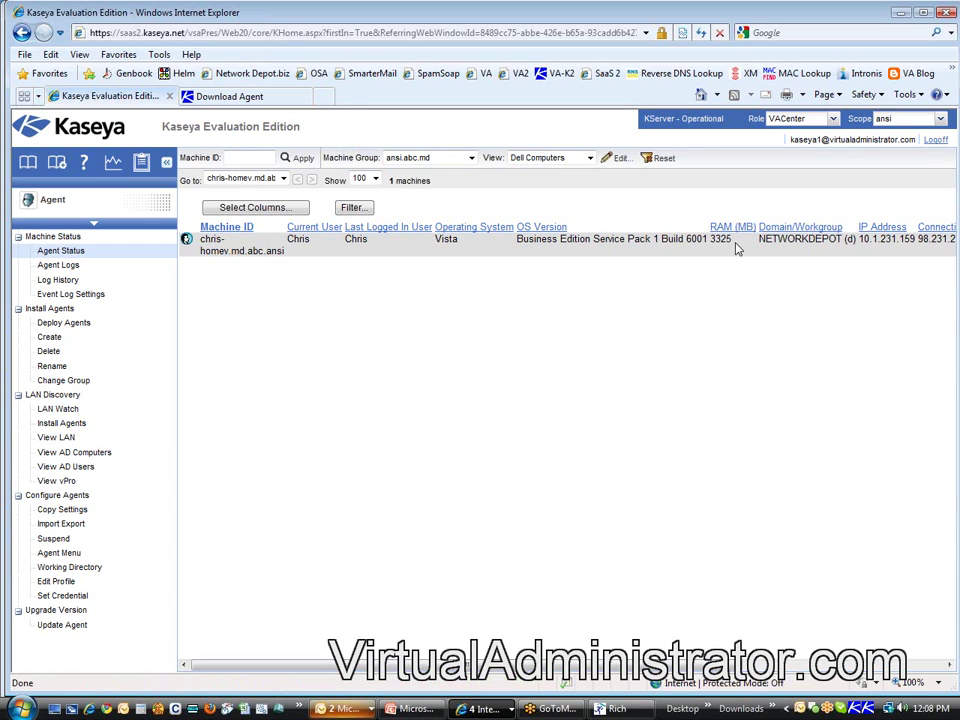
click(435, 158)
click(422, 172)
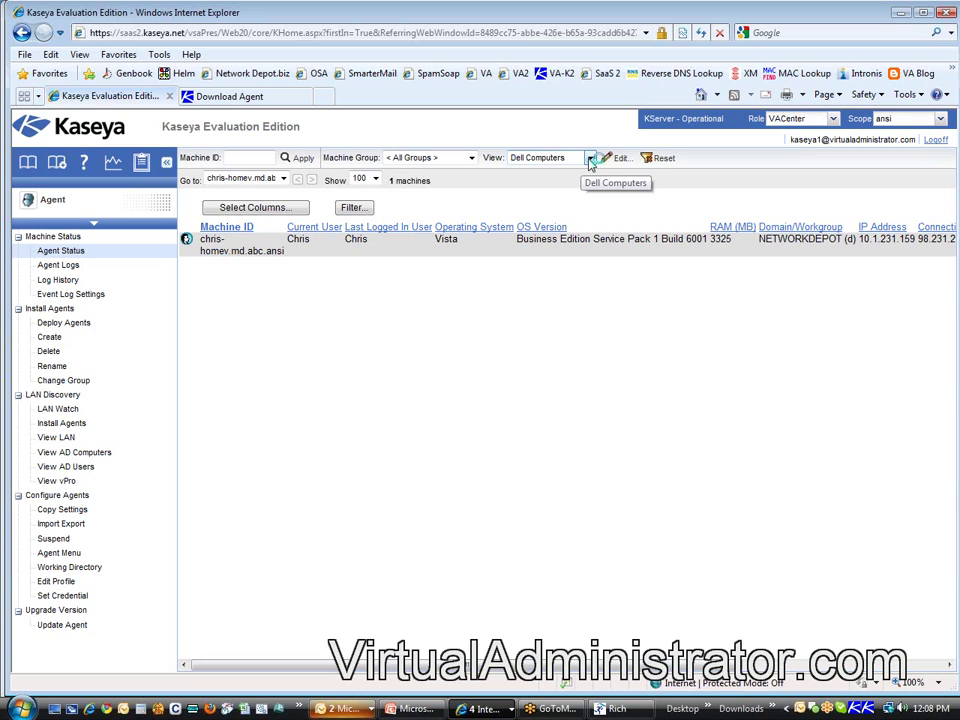
Try the Windows XP OS type with OS version filter *Pack 2* in the Dell Computers view definition, and discard the changes.
click(614, 158)
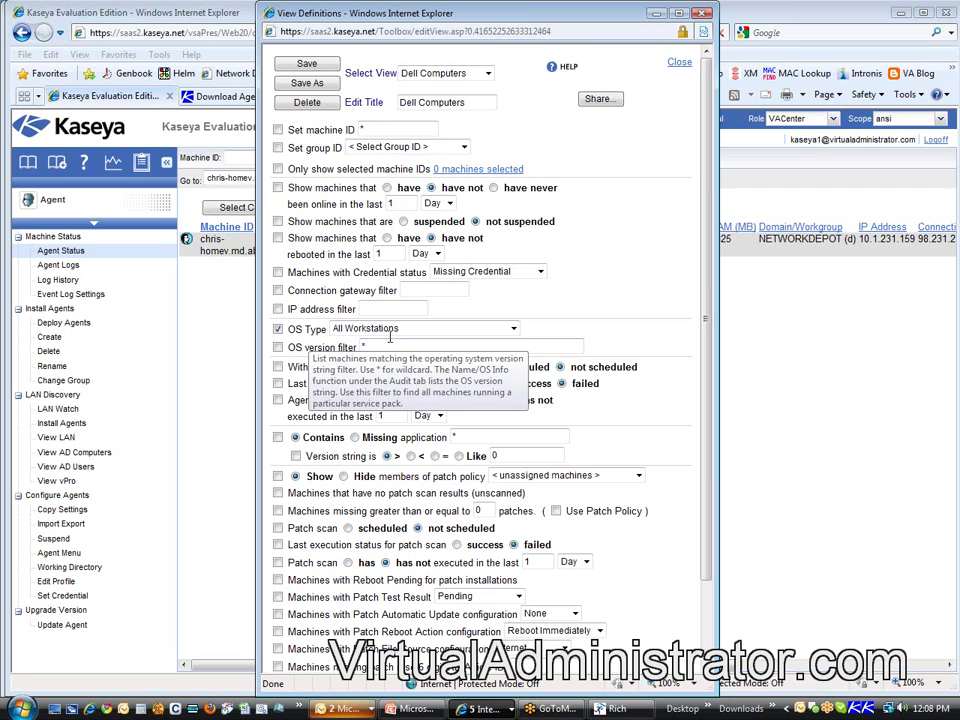
click(484, 329)
click(455, 457)
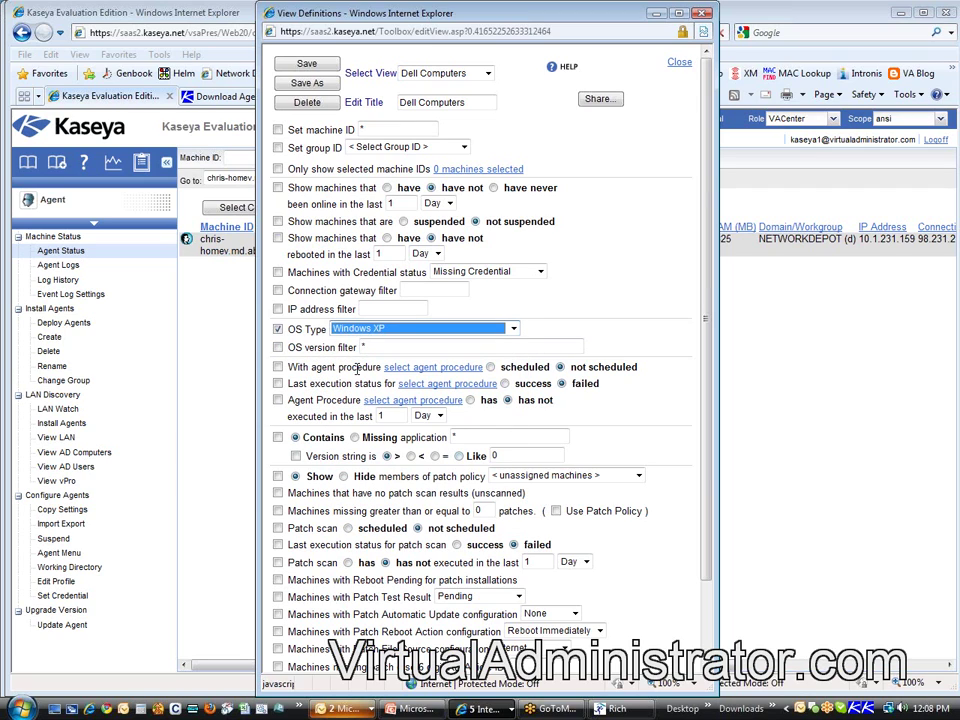
click(388, 346)
text(P)
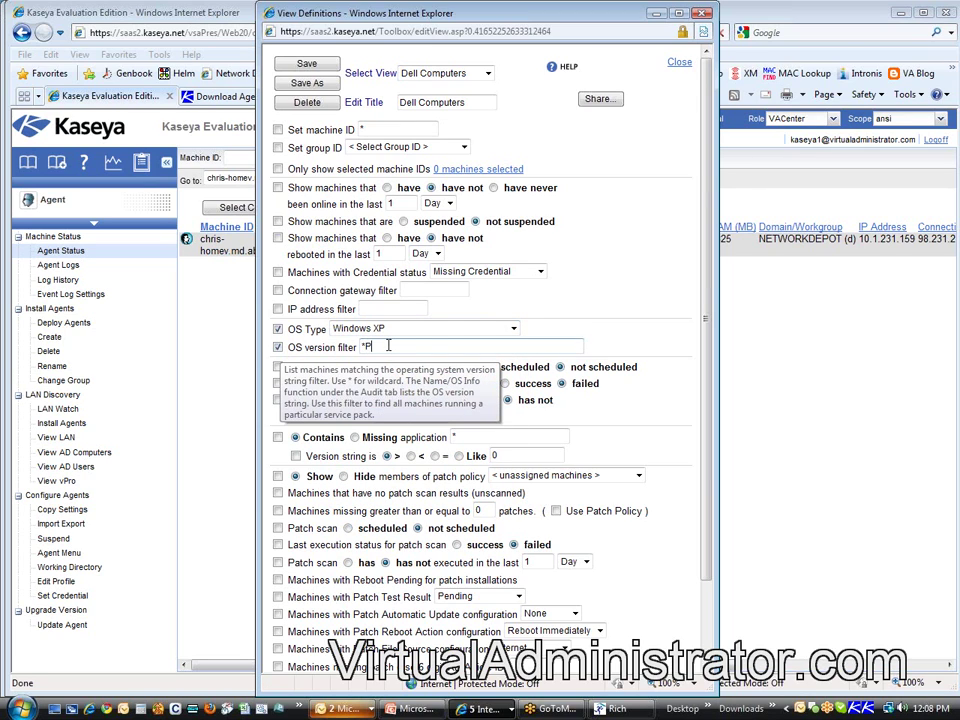
text(ack 2*)
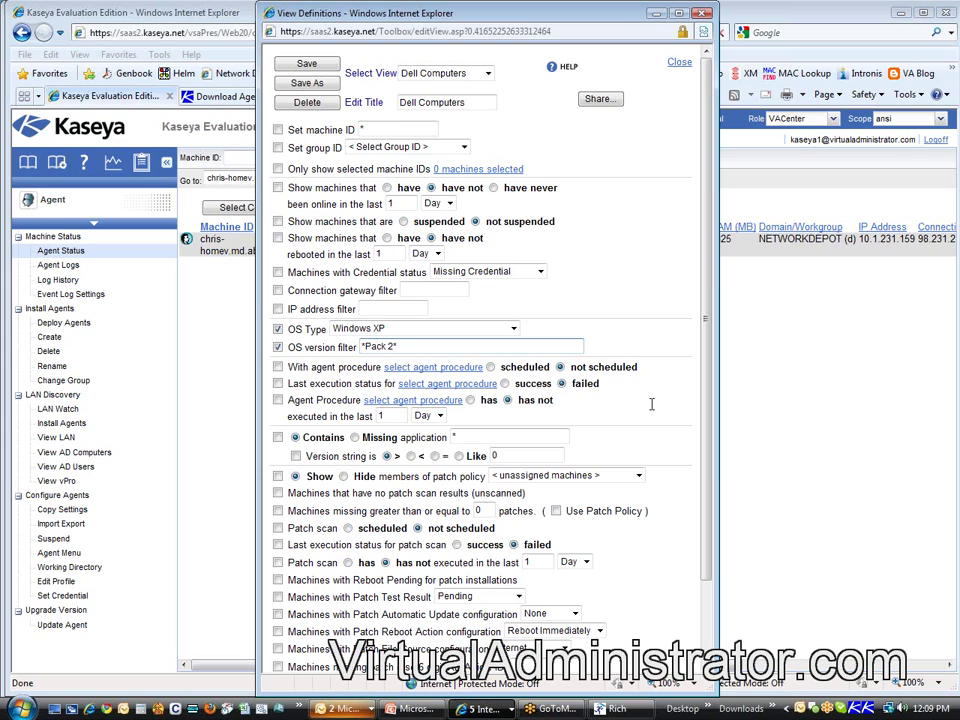
text(*)
scroll(560, 300, down, 2)
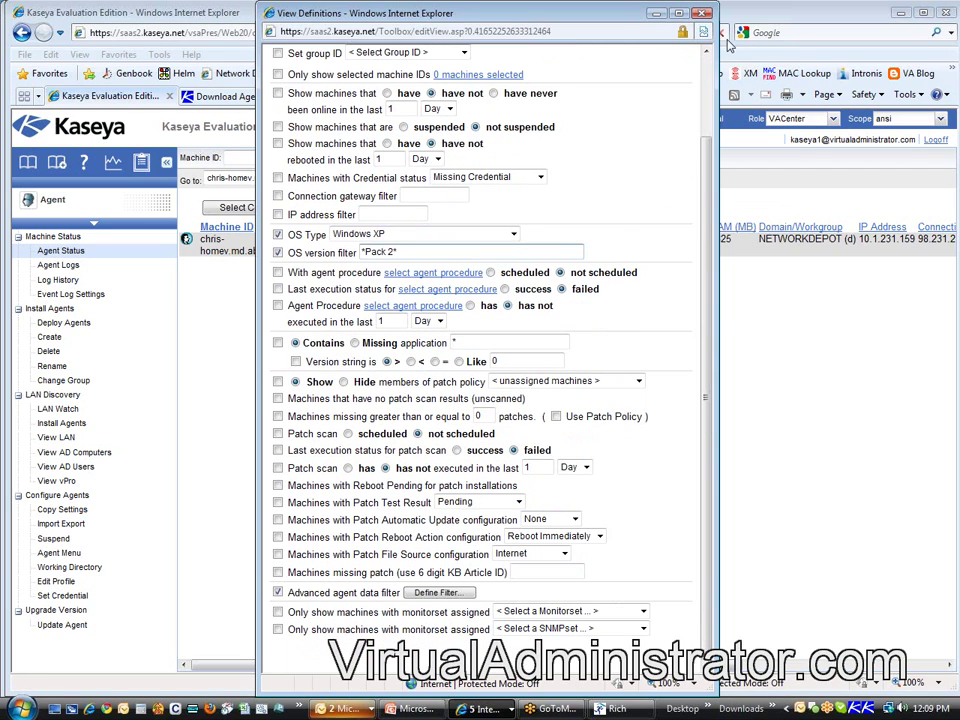
click(704, 13)
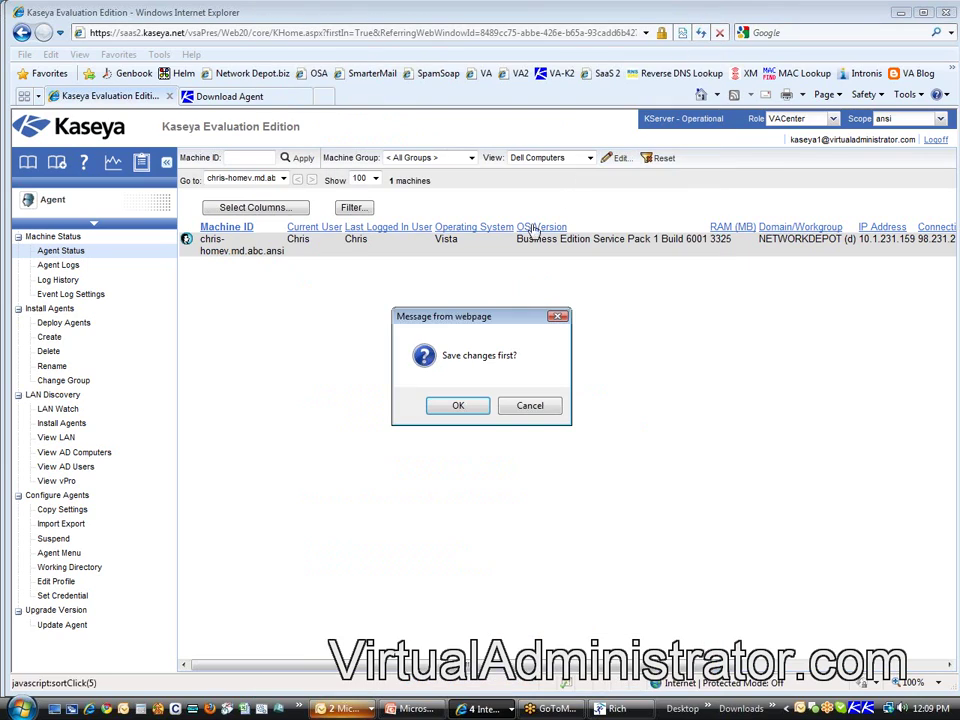
click(527, 406)
Switch the agent list's view filter to AV - AVG.
click(585, 160)
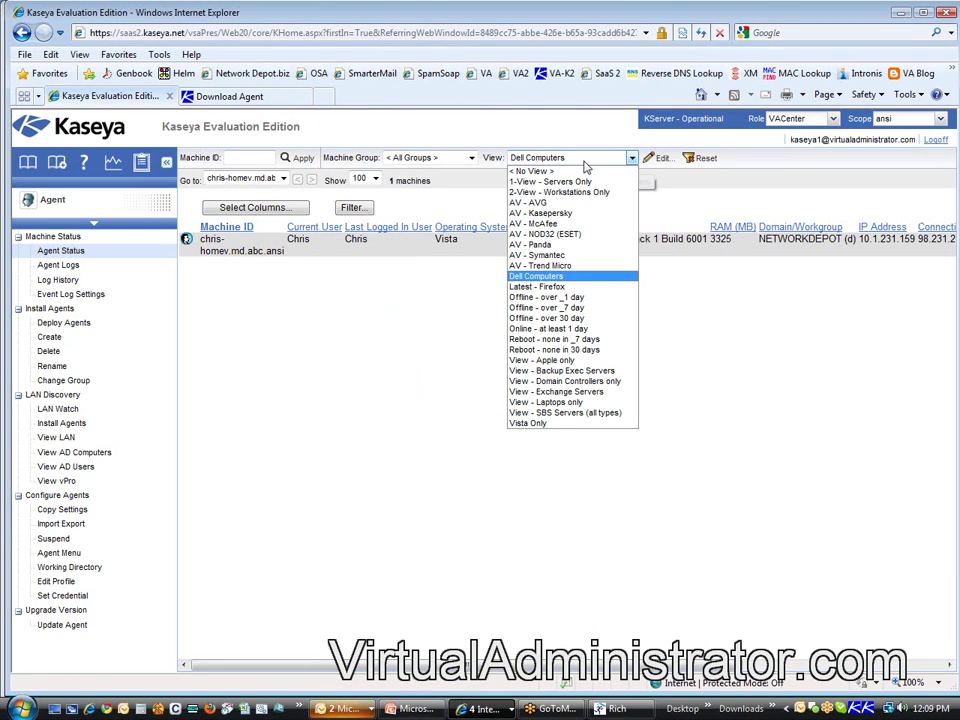
key(Up)
key(Up)
key(Up)
key(Up)
key(Up)
key(Up)
key(Up)
key(Return)
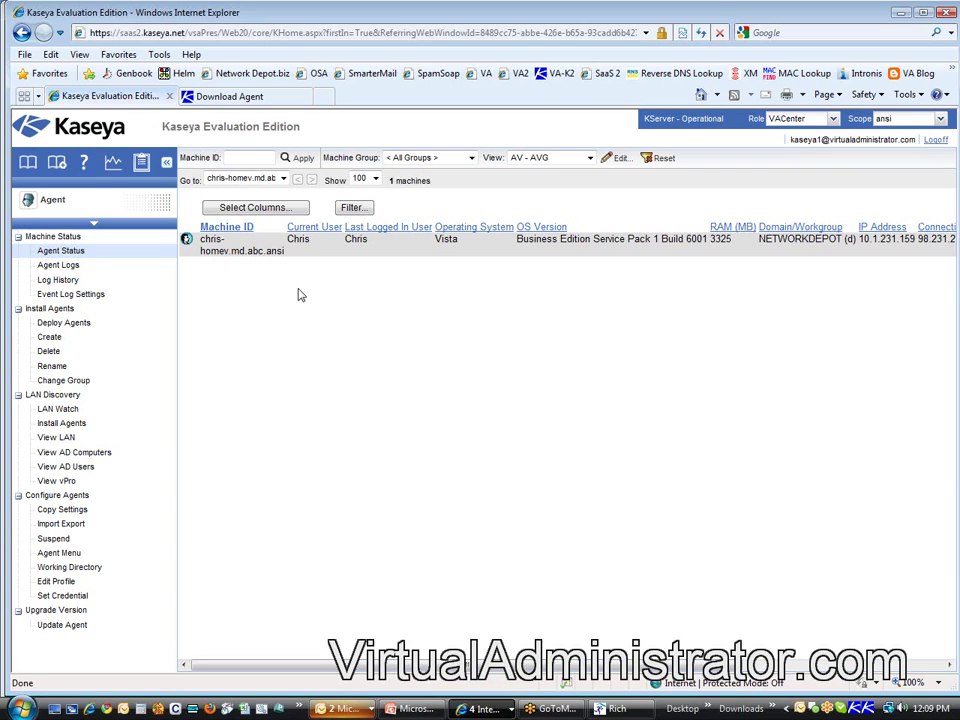
Open the AV - AVG view definition and examine its contained-application filter.
click(616, 160)
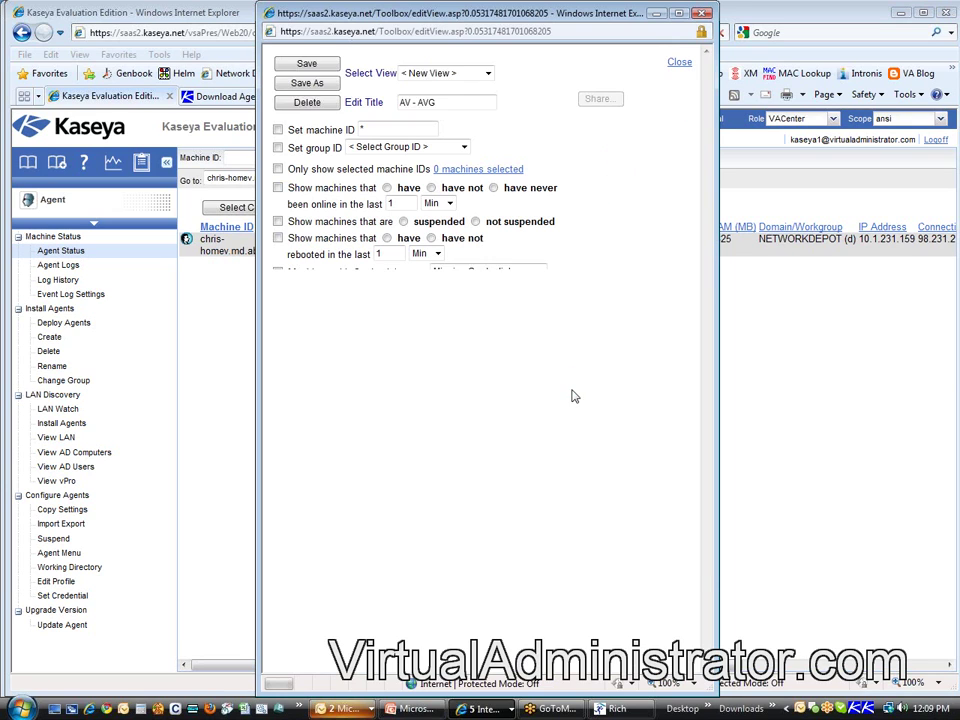
drag(301, 441, 346, 440)
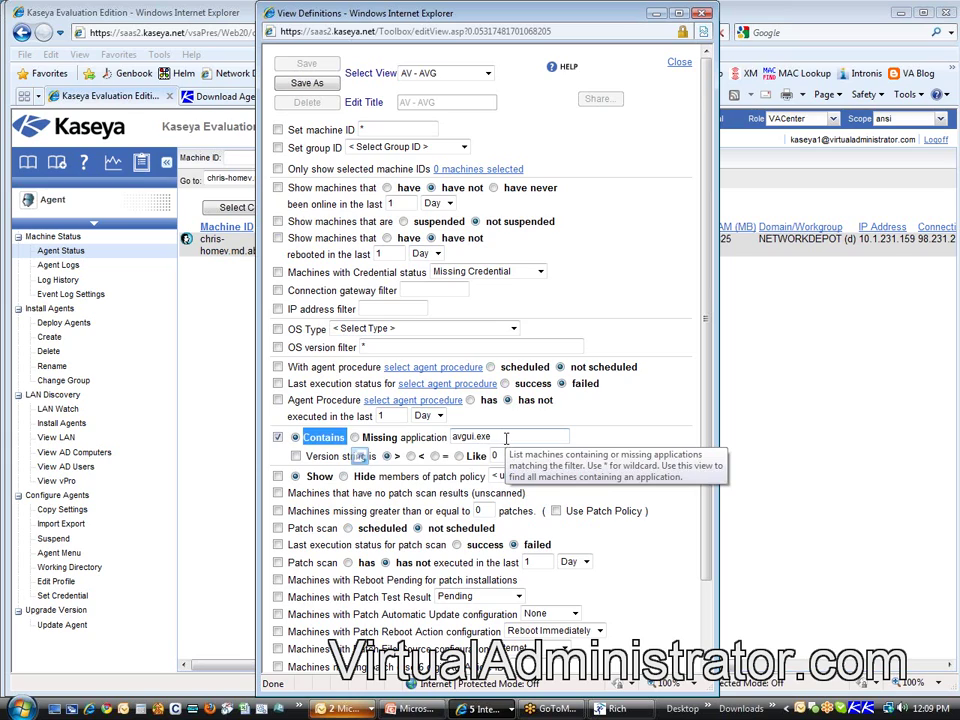
key(Tab)
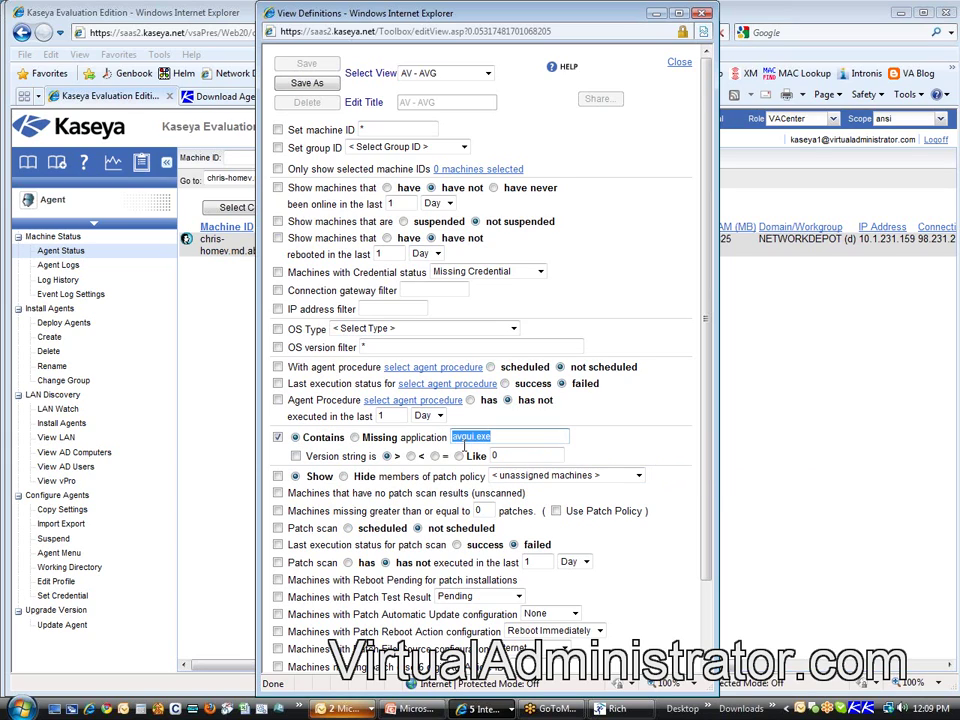
click(663, 411)
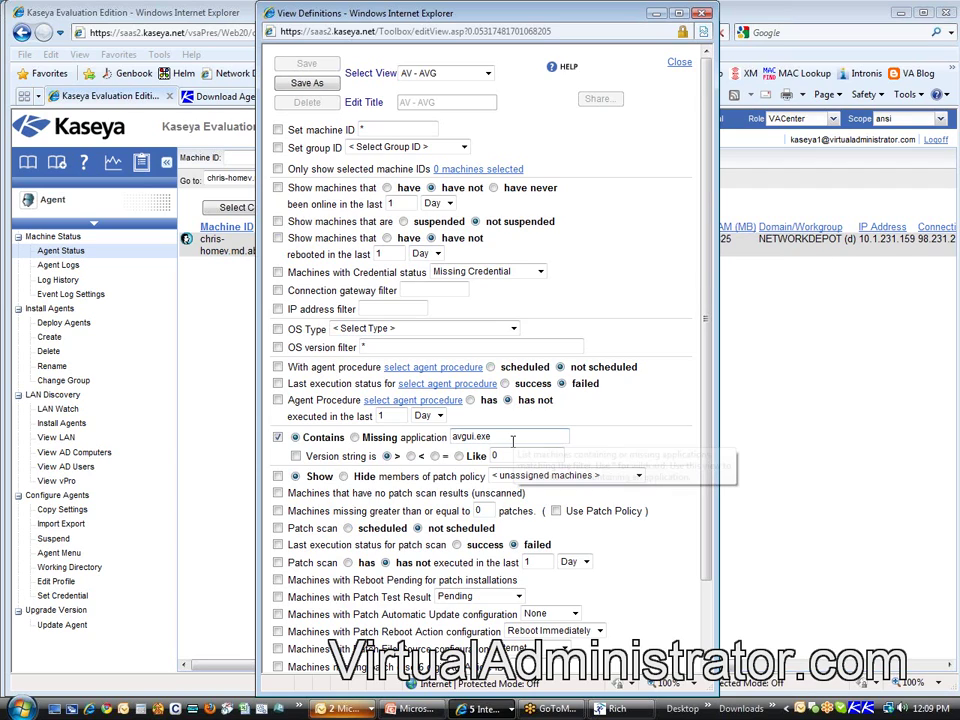
Try av2011.exe as the contained application in the AV - AVG view definition, and close it without saving.
drag(514, 437, 440, 437)
text(av2011)
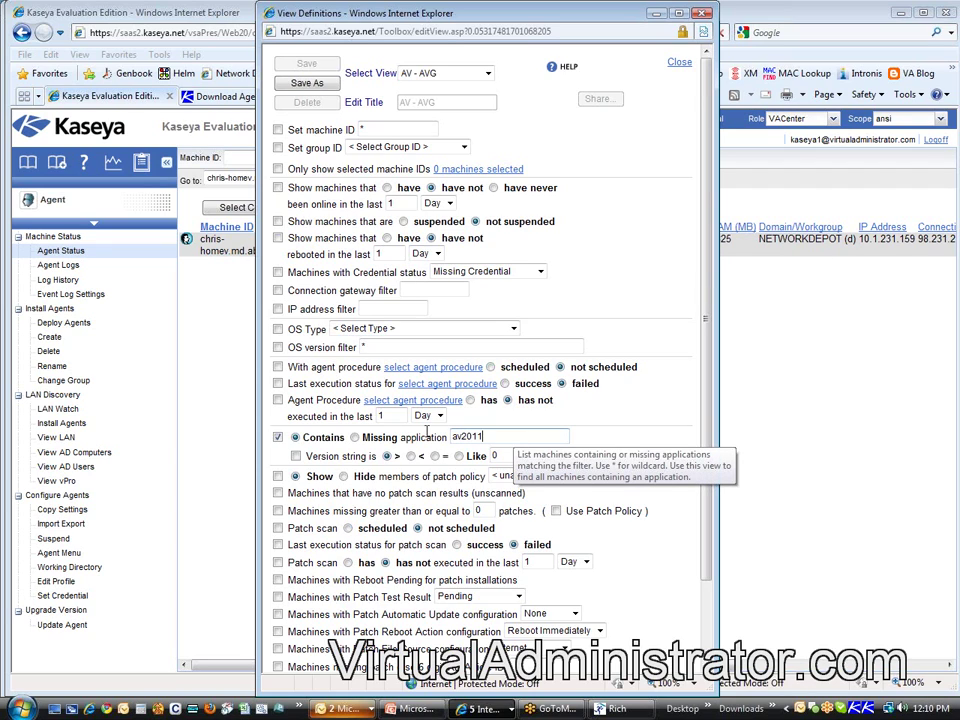
text(.exe)
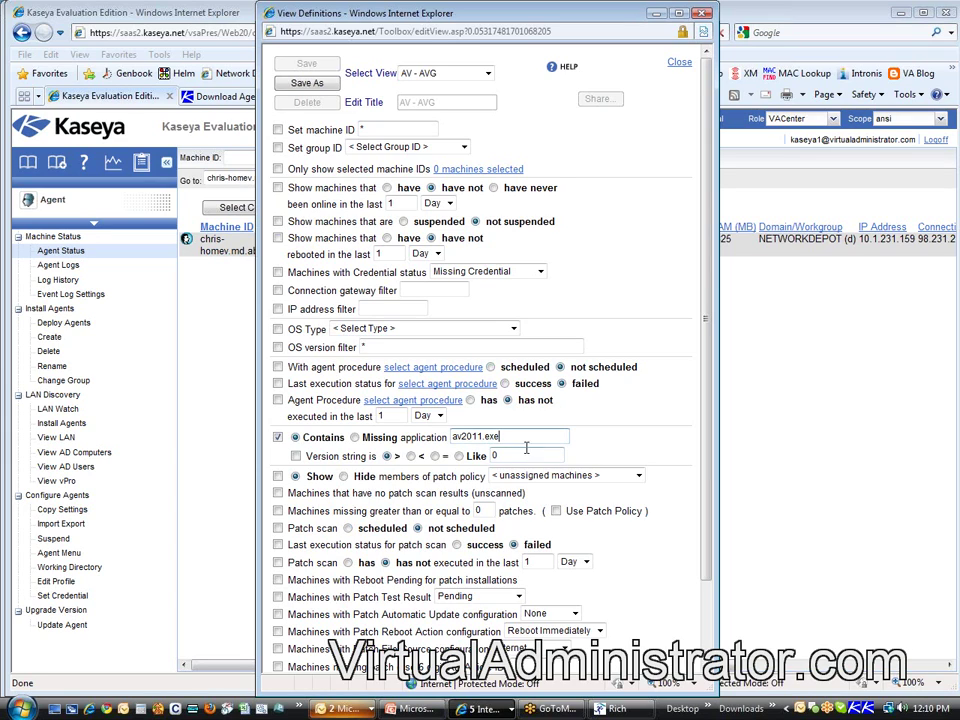
double_click(475, 437)
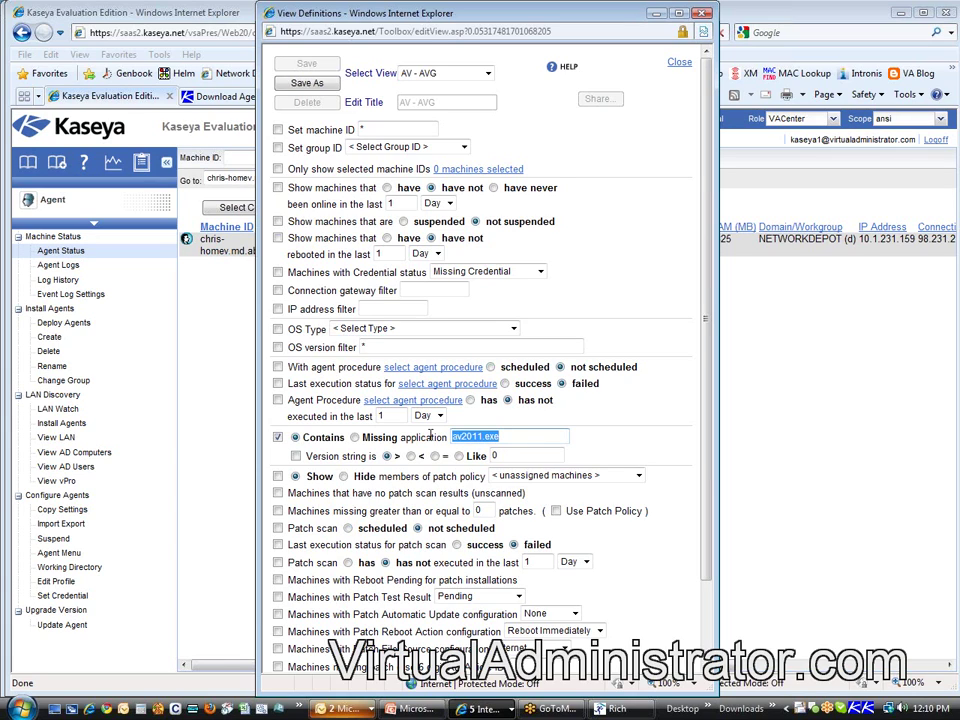
click(505, 437)
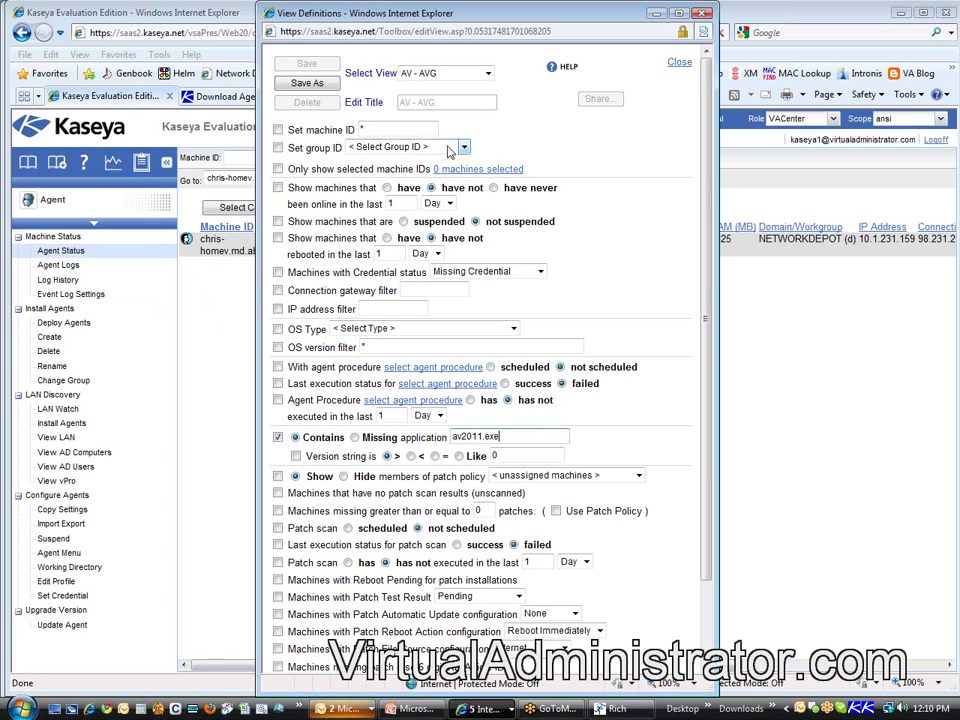
click(681, 63)
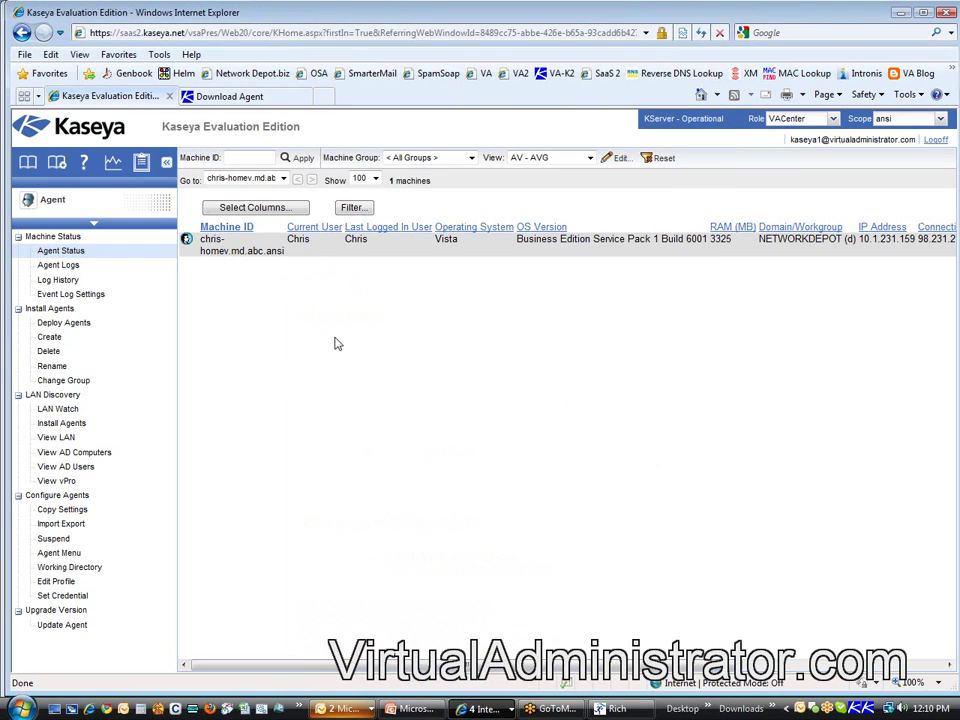
Reset the view filter to No View and look over the available machine groups without changing the selection.
click(48, 199)
click(570, 161)
click(570, 176)
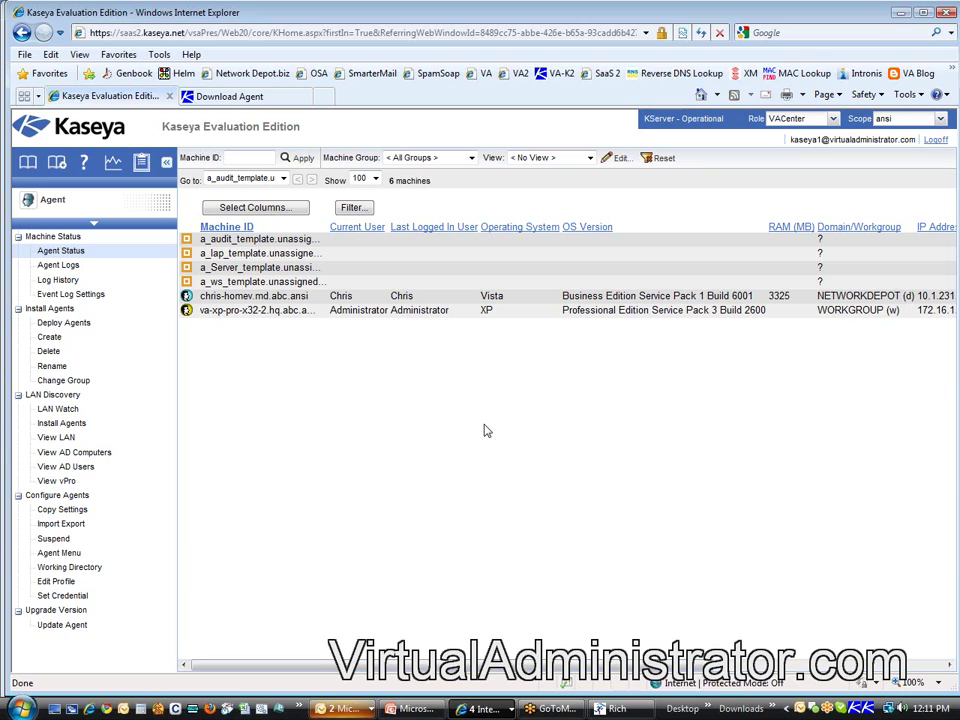
click(469, 158)
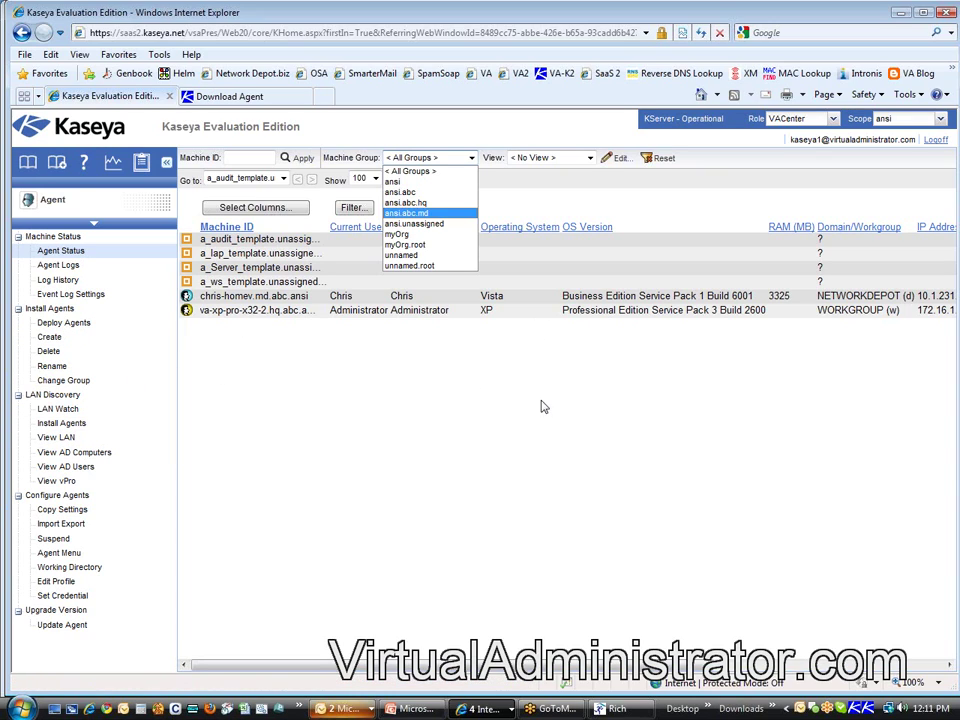
click(575, 204)
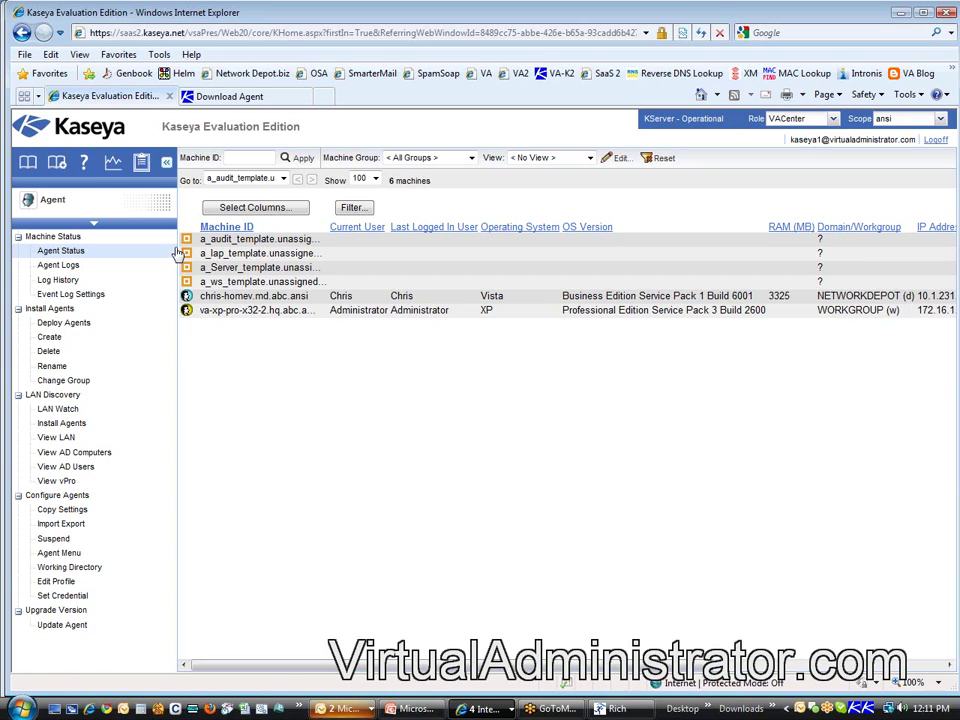
Show the list of available modules and open the Agent module again.
click(93, 222)
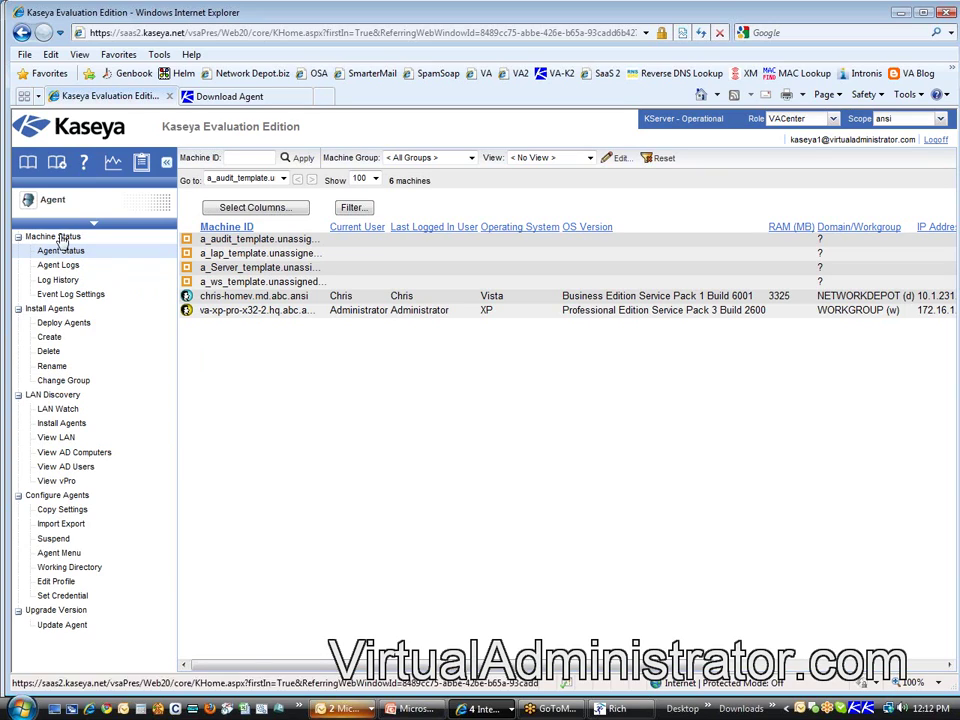
mouse_move(62, 216)
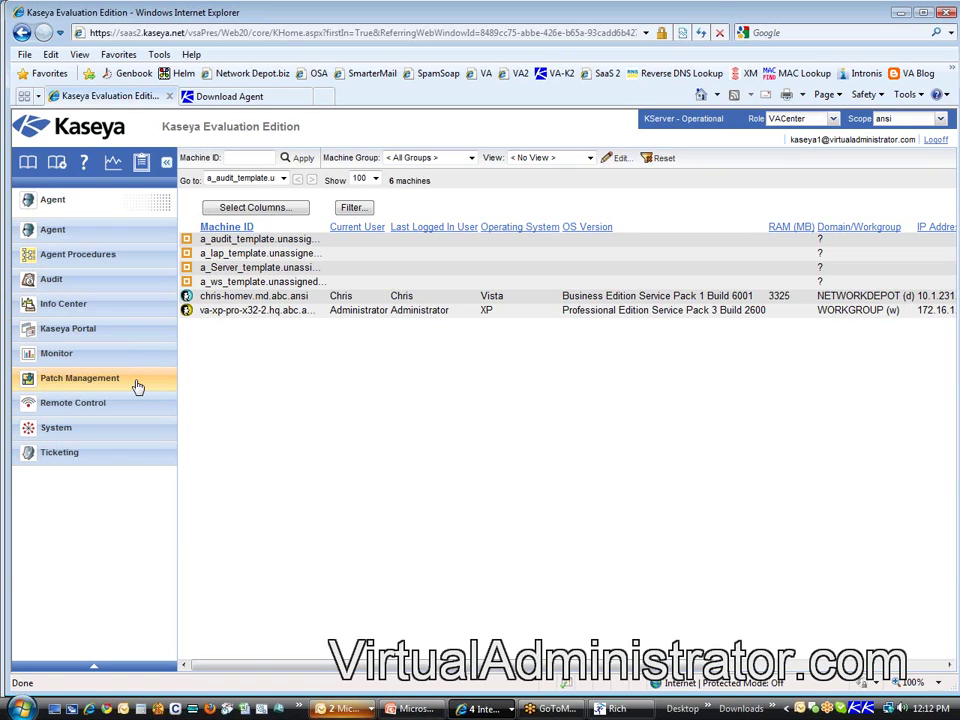
click(48, 229)
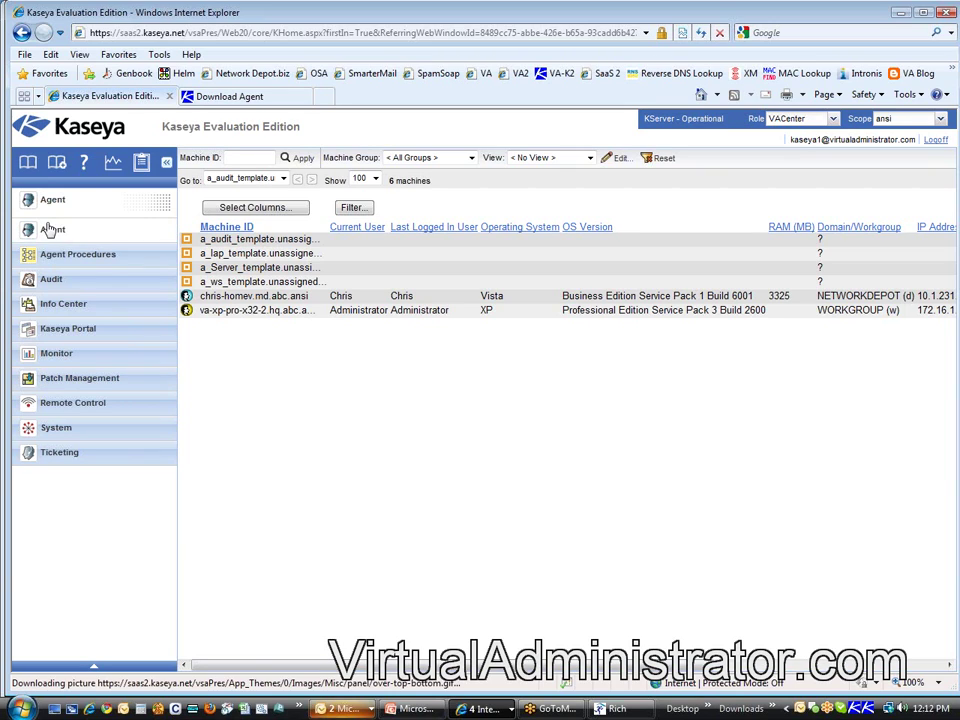